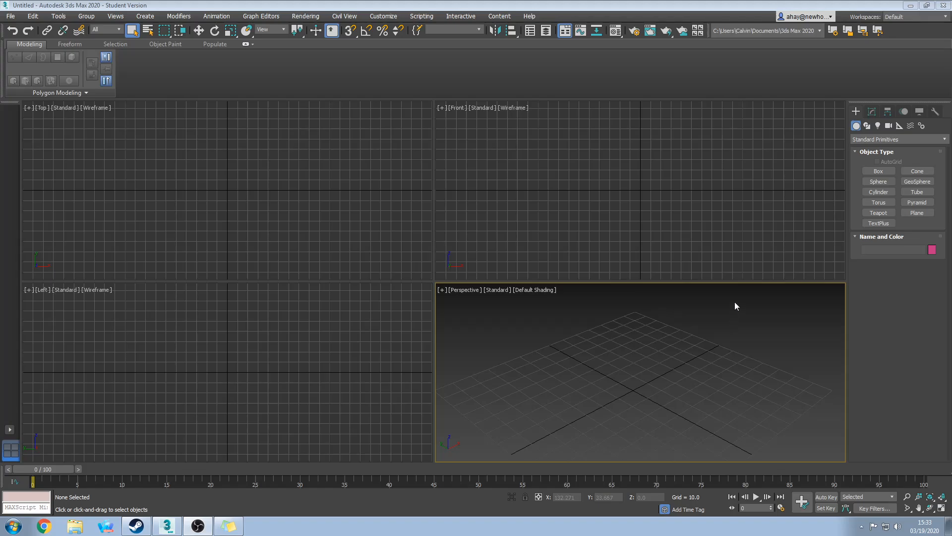
Pick the Line spline tool under Shapes and make the Front viewport active.
click(867, 126)
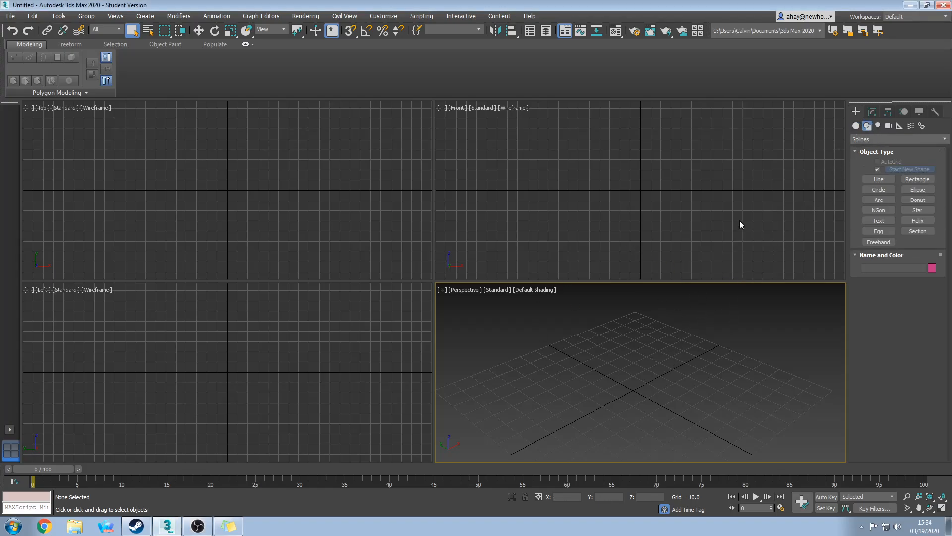
click(878, 180)
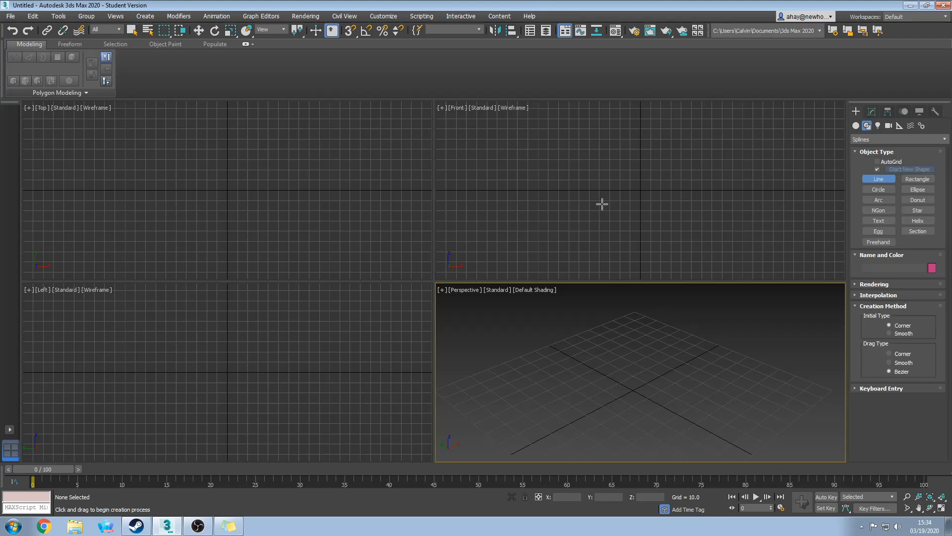
right_click(631, 226)
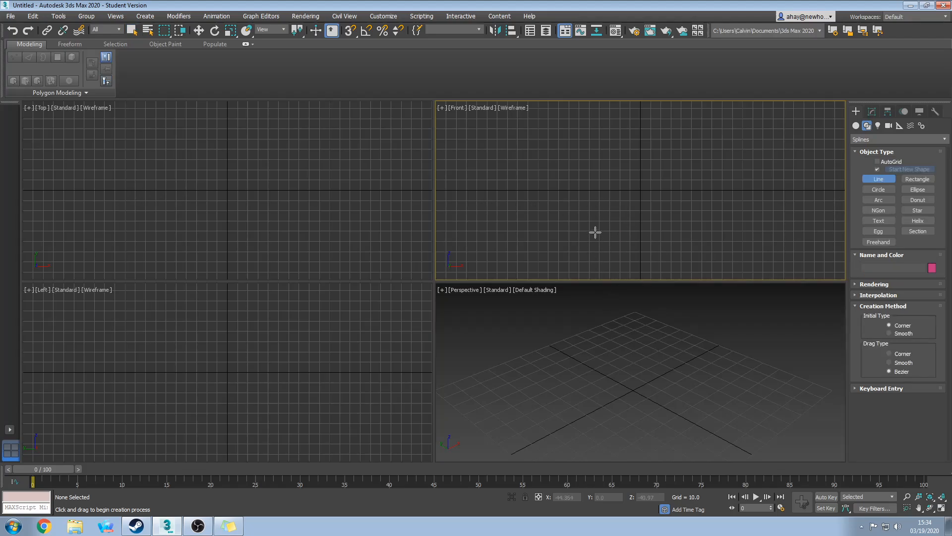
Maximize the Front view and draw the six-point zigzag profile Line001 starting at the origin.
key(alt+w)
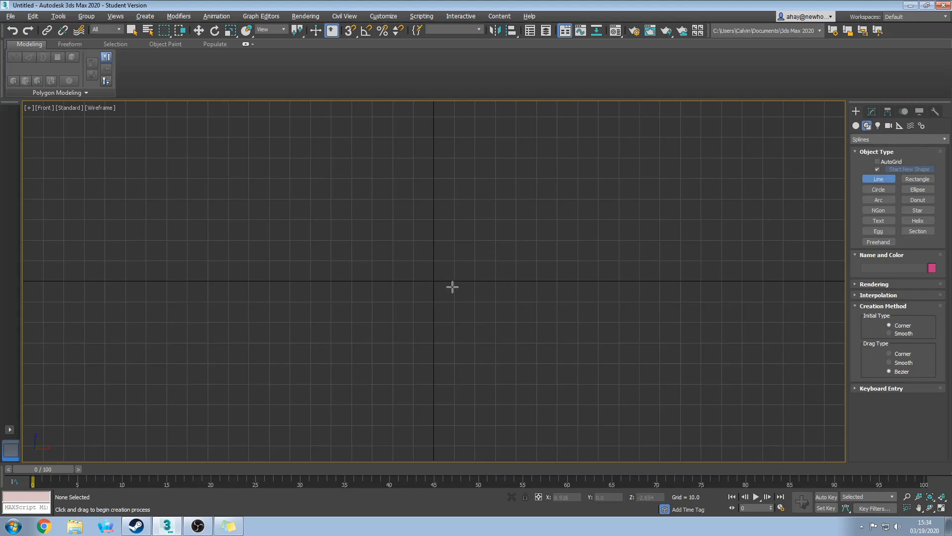
click(434, 281)
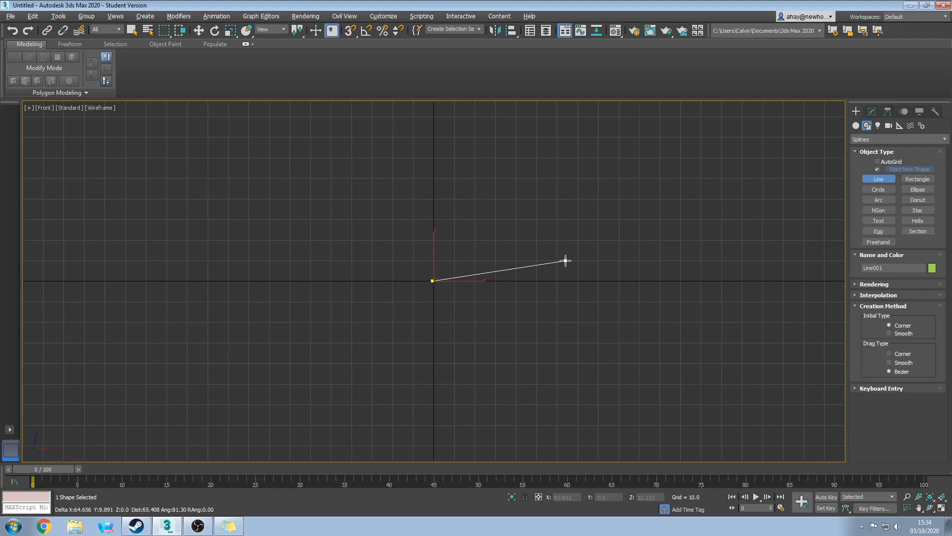
click(475, 260)
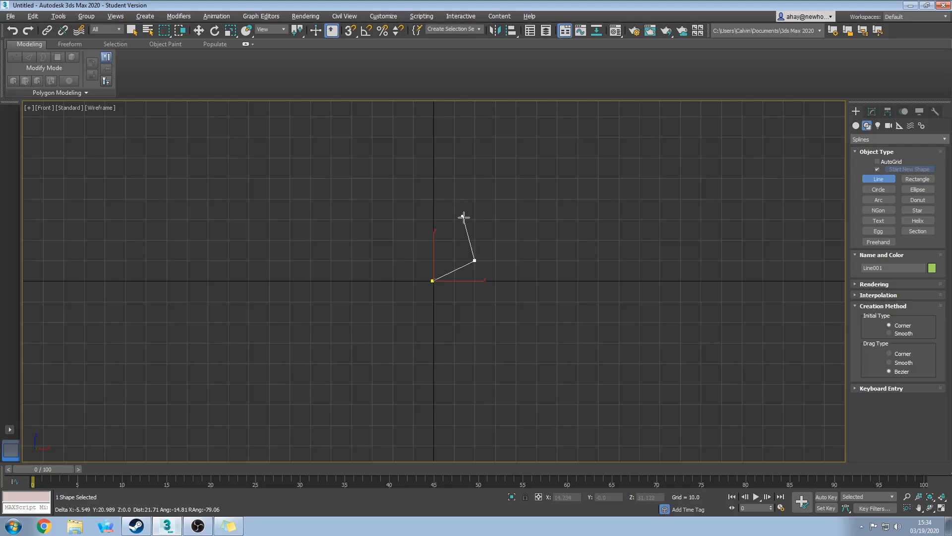
click(475, 217)
click(529, 204)
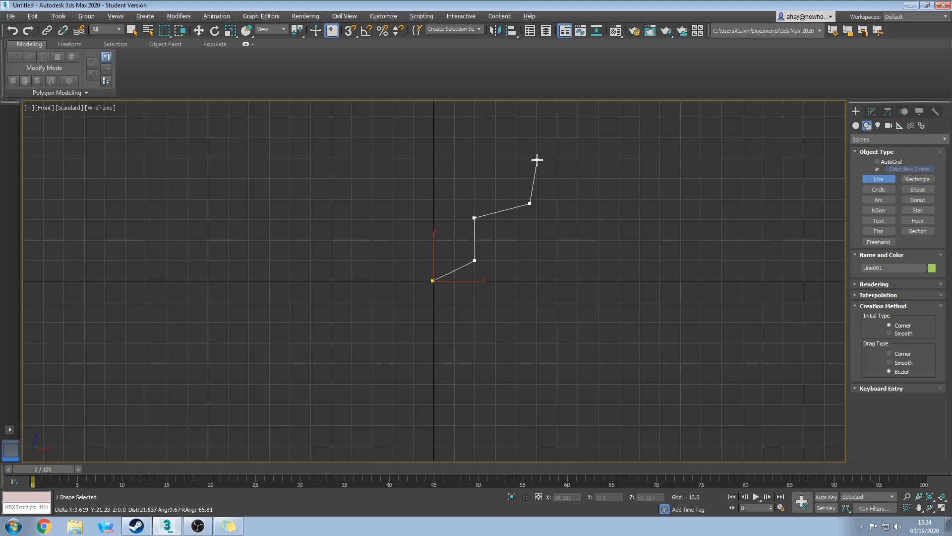
click(538, 160)
click(488, 163)
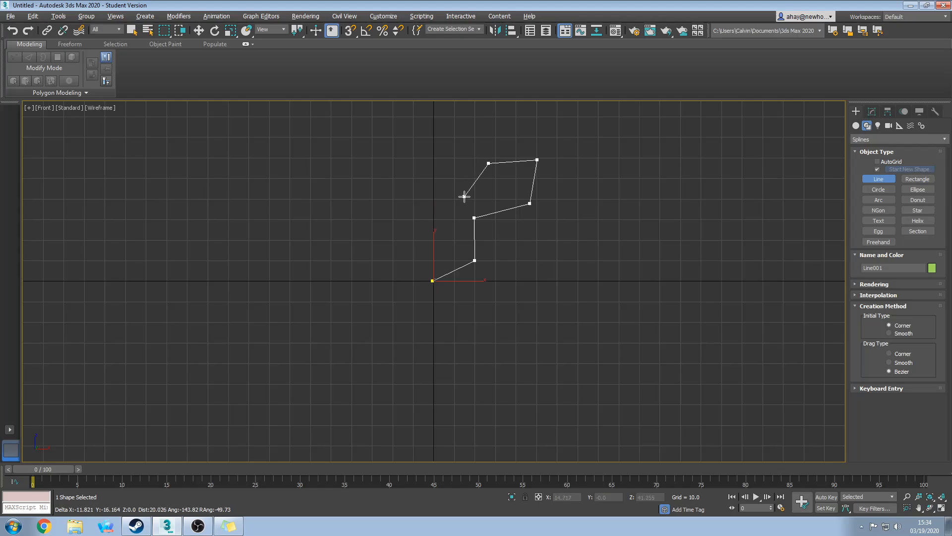
right_click(453, 186)
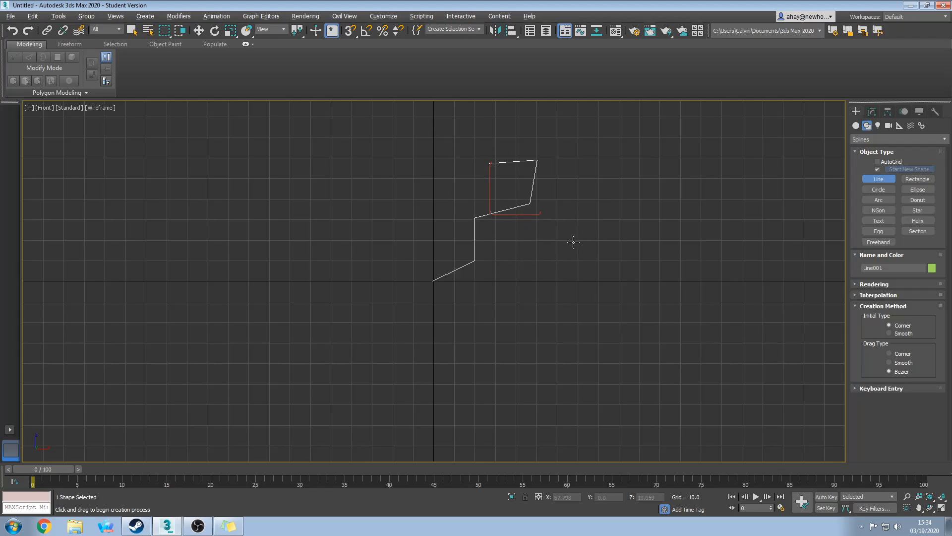
Start Line002 right of Line001, zigzagging upward through five corners.
click(537, 281)
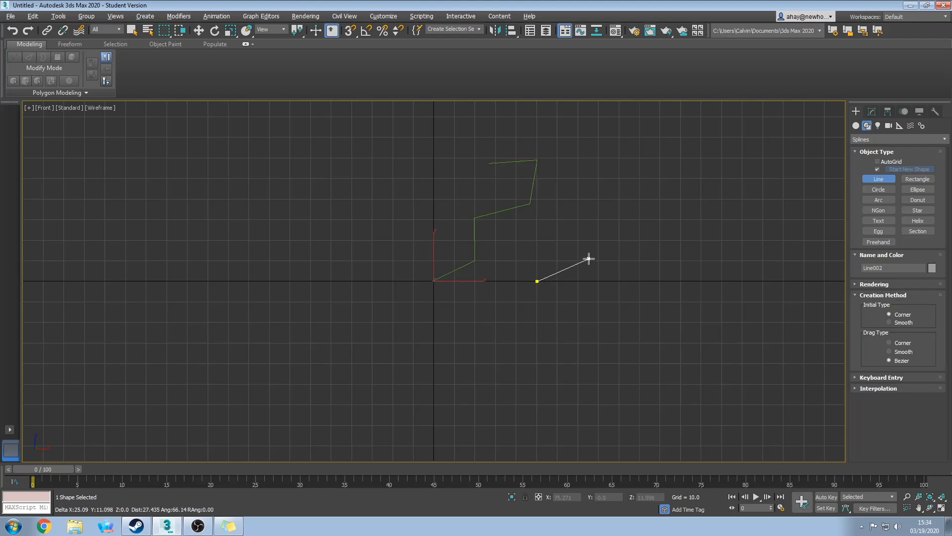
click(578, 260)
click(631, 225)
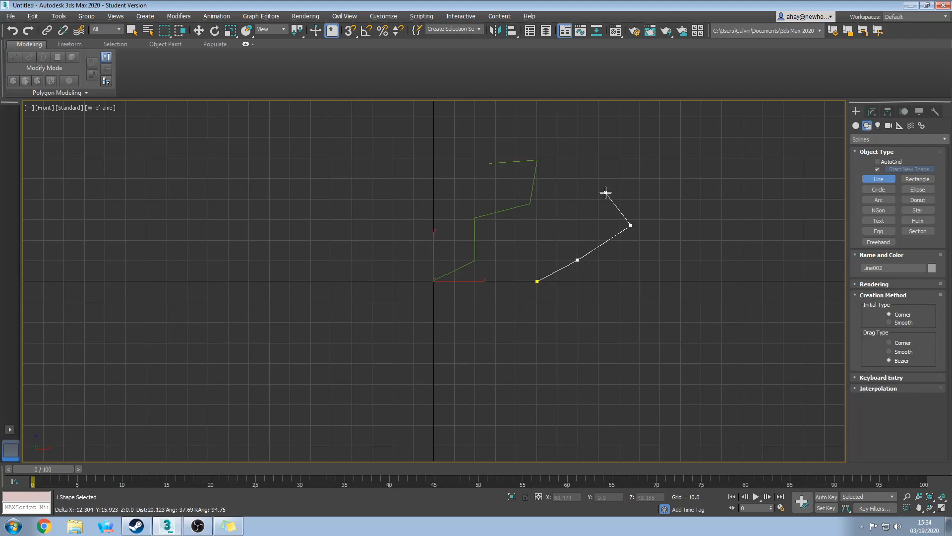
click(606, 192)
click(639, 163)
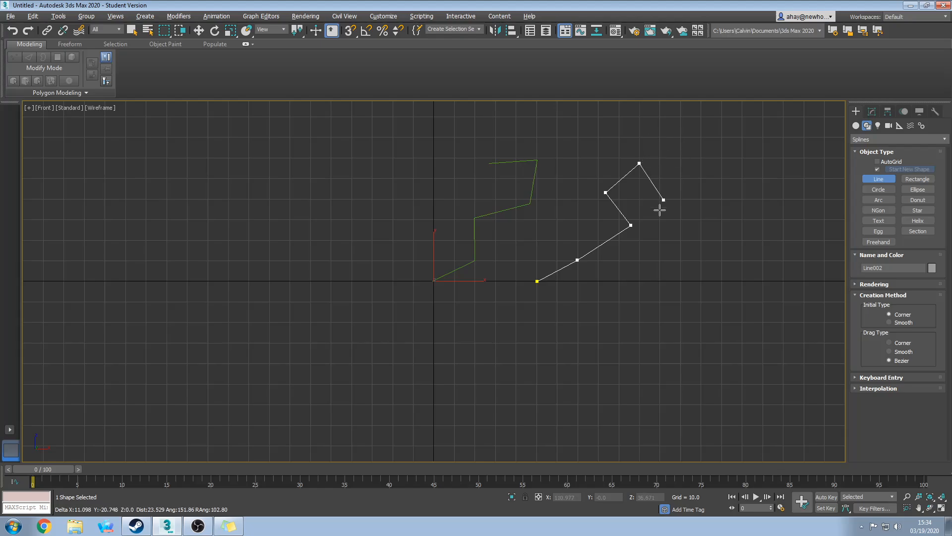
click(684, 241)
Extend Line002 back down below the origin, finish it, and ready the Line tool again.
right_click(672, 250)
click(621, 271)
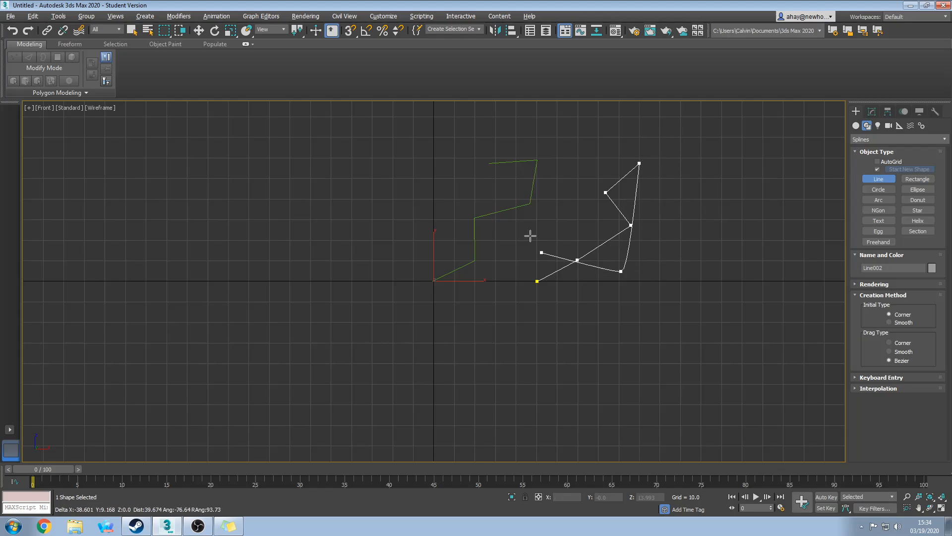
click(532, 238)
click(520, 354)
right_click(637, 345)
right_click(636, 346)
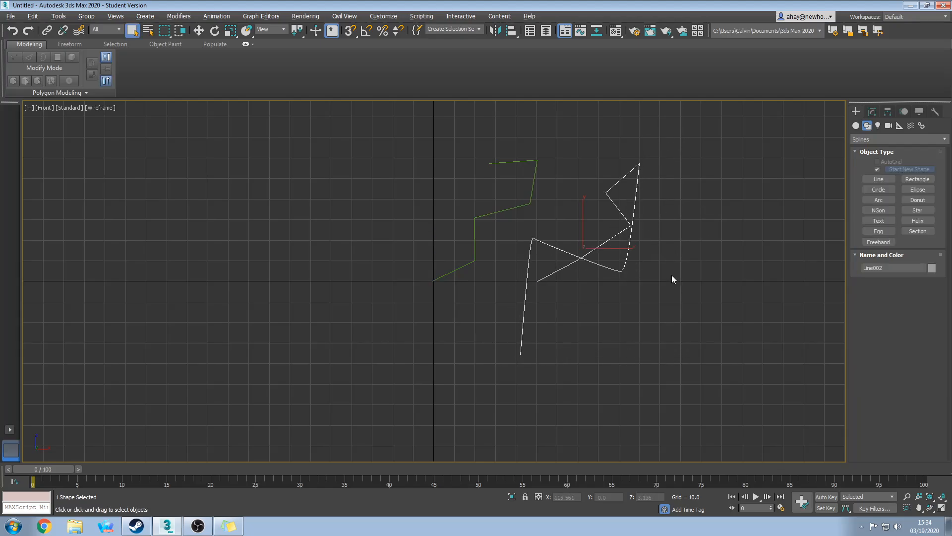
middle_drag(684, 262, 566, 296)
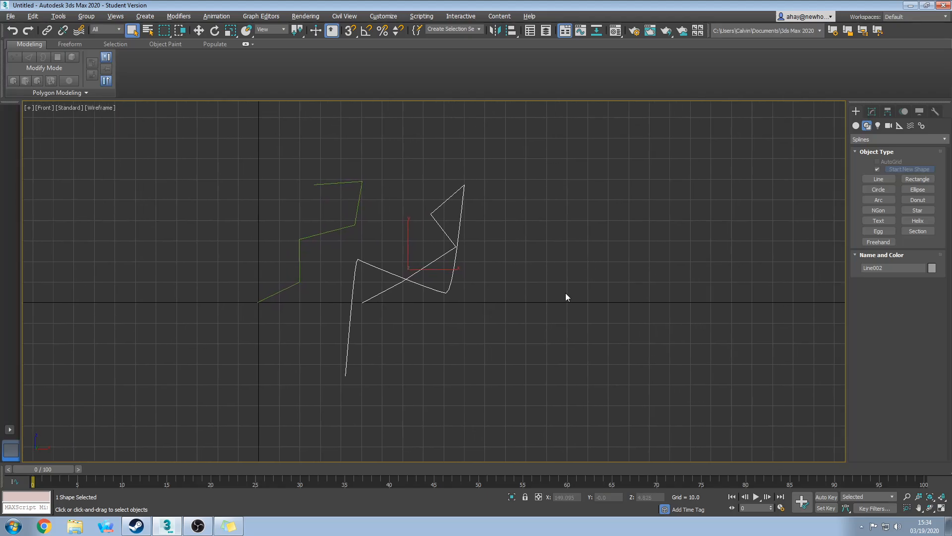
click(878, 179)
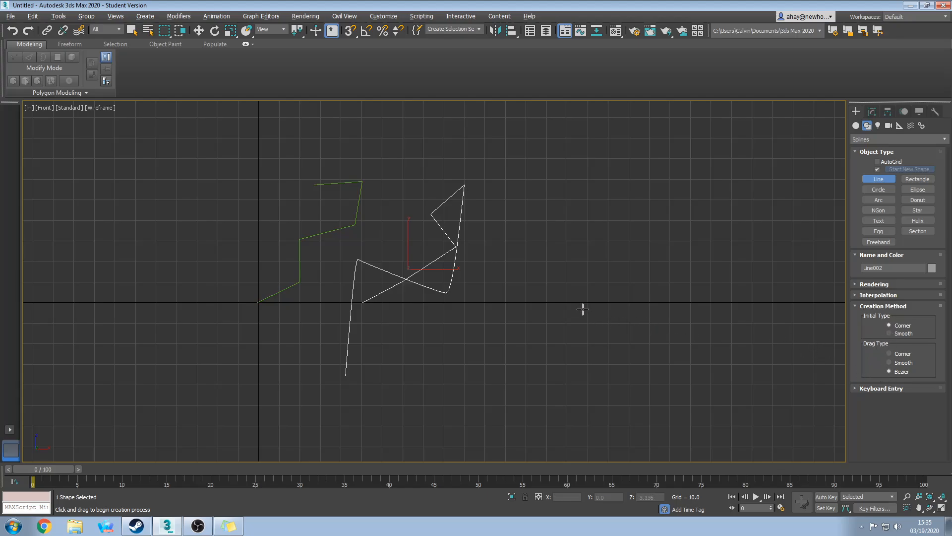
Draw Line003 on the right with a curved top hook and an S-shaped tail.
click(568, 301)
click(602, 240)
click(548, 200)
click(585, 173)
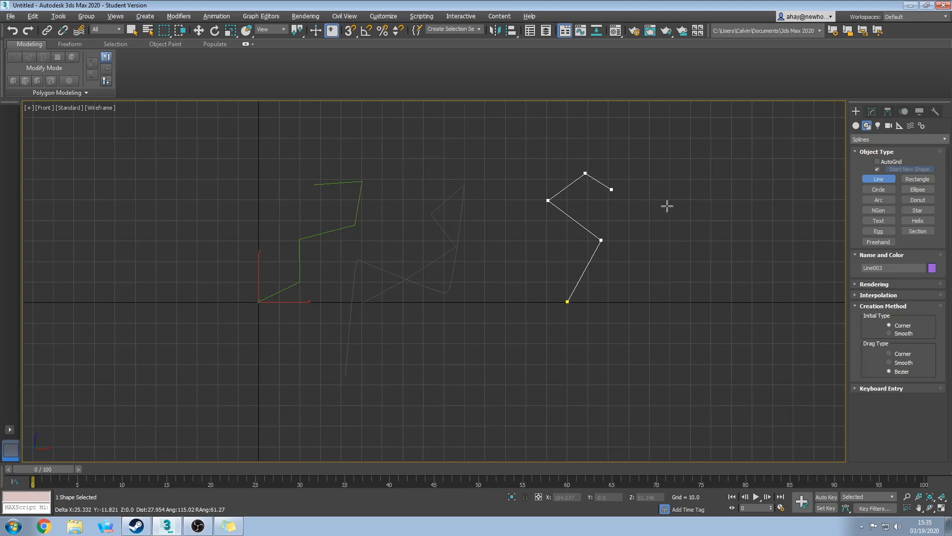
drag(658, 182, 671, 232)
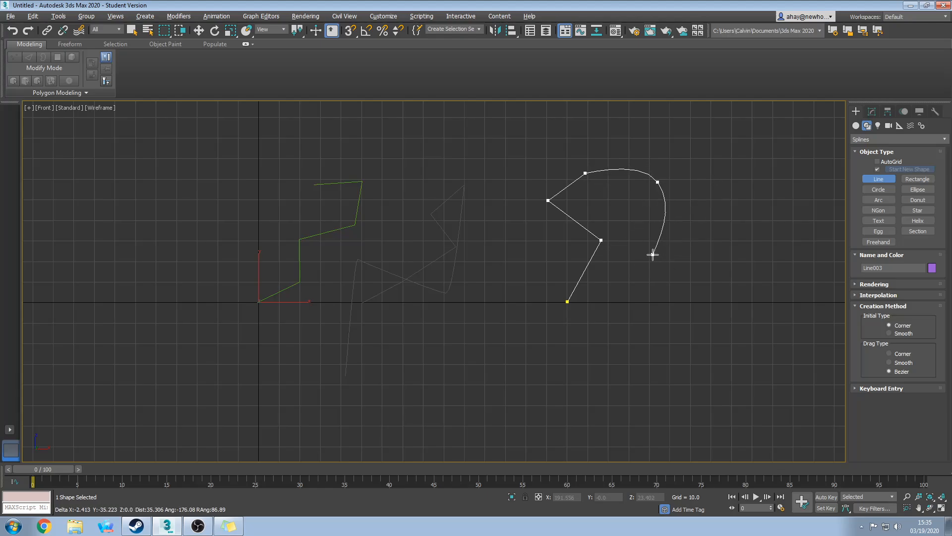
click(655, 240)
drag(689, 266, 668, 276)
right_click(670, 277)
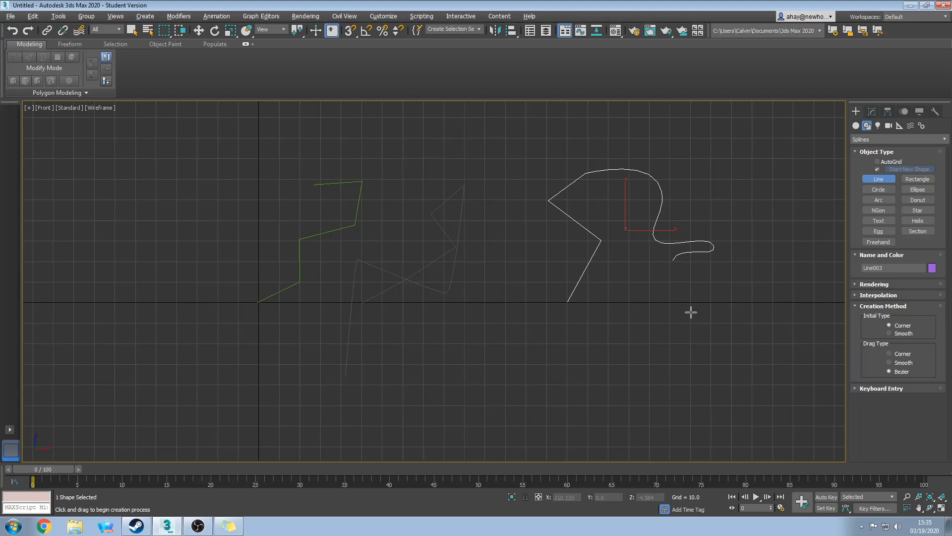
middle_drag(691, 300, 609, 319)
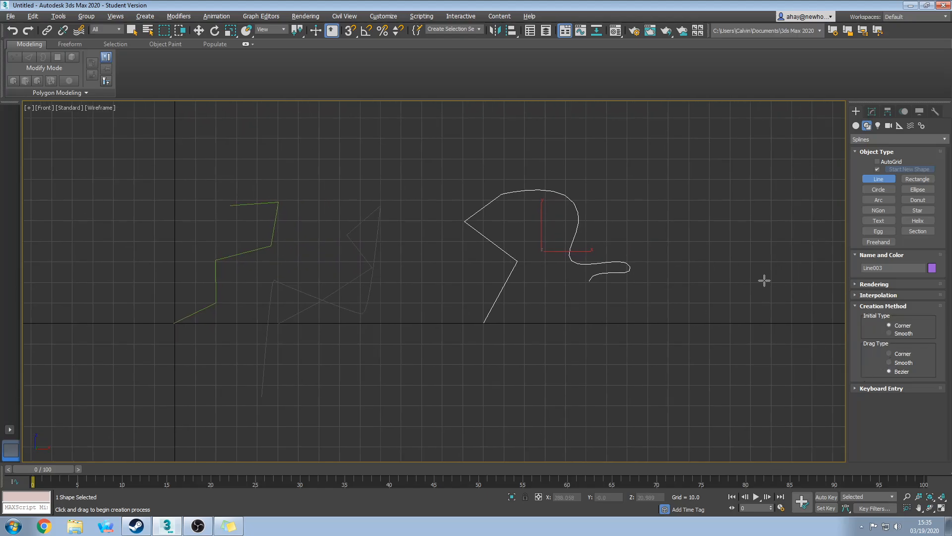
middle_drag(566, 297, 616, 288)
right_click(585, 313)
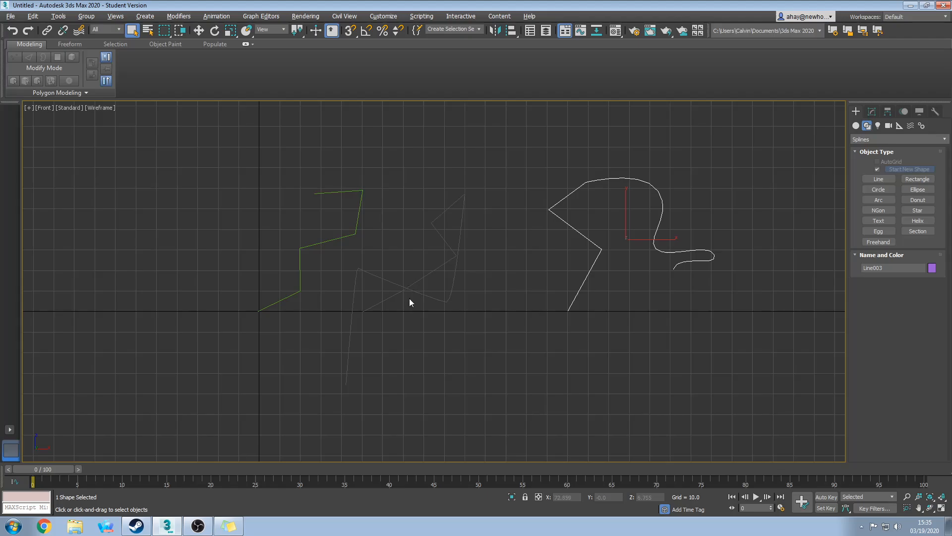
Select Line001 and enter its Vertex sub-object level.
click(353, 234)
middle_drag(382, 287, 465, 291)
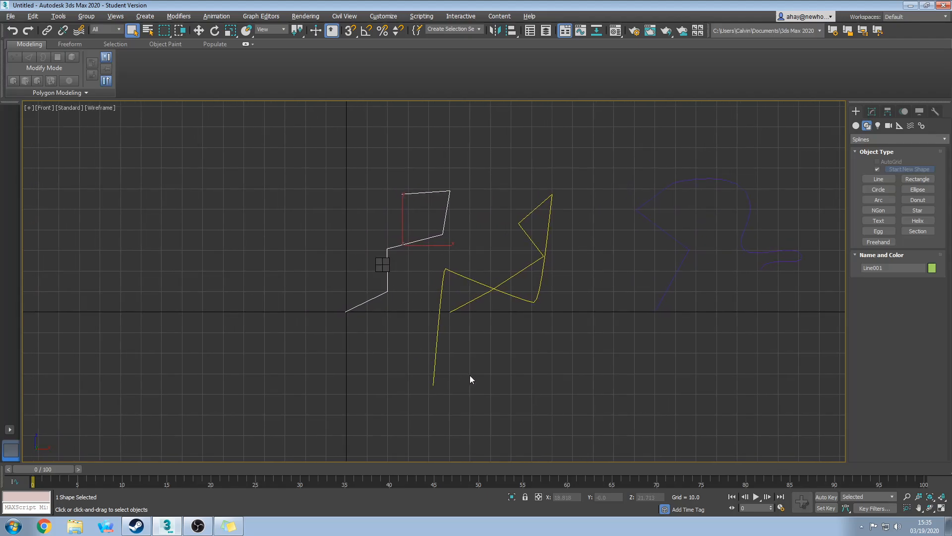
right_click(525, 368)
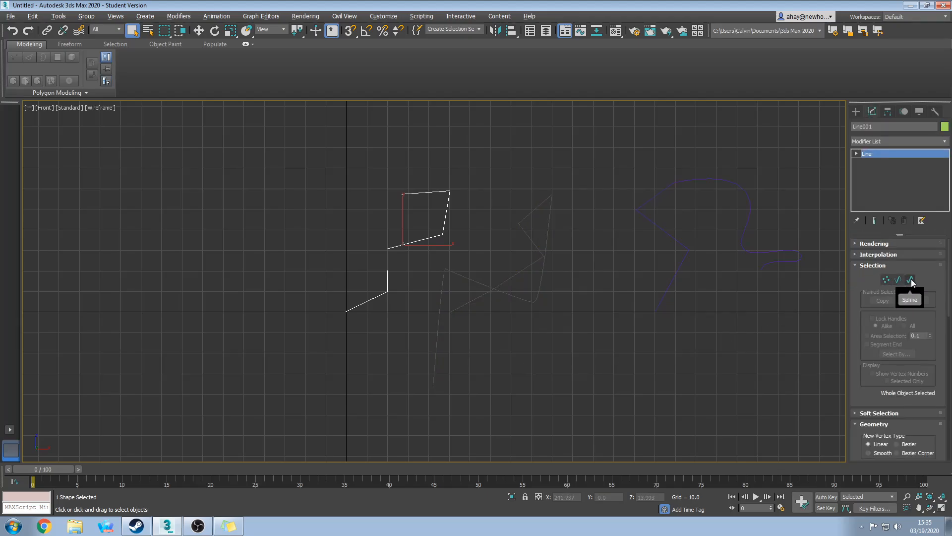
key(1)
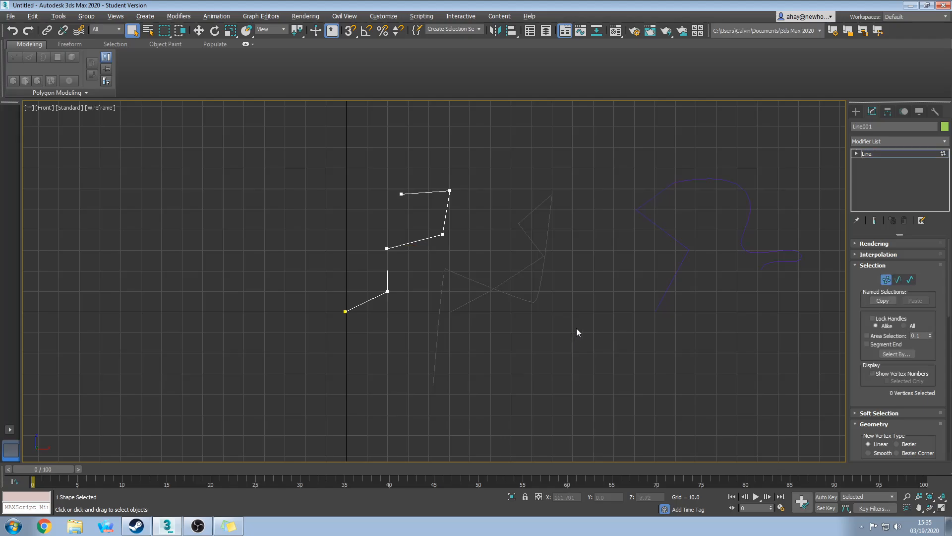
middle_drag(435, 297, 423, 309)
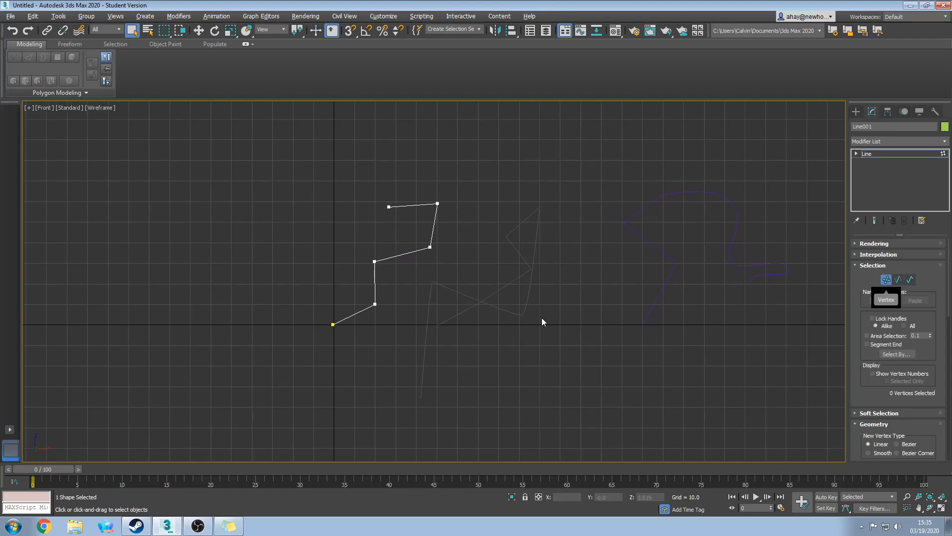
middle_drag(403, 312, 382, 324)
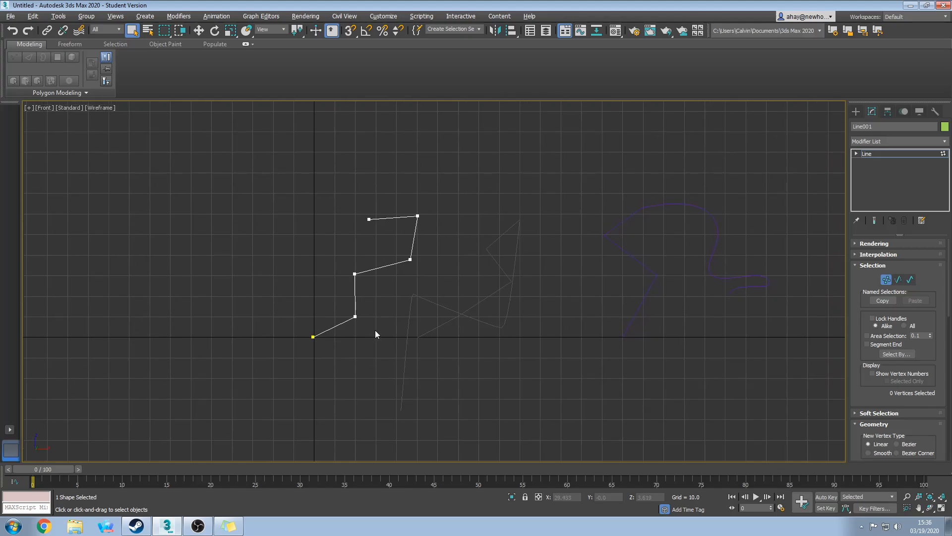
Cycle through Segment and Spline levels, then pick the profile's lower corner vertex.
key(2)
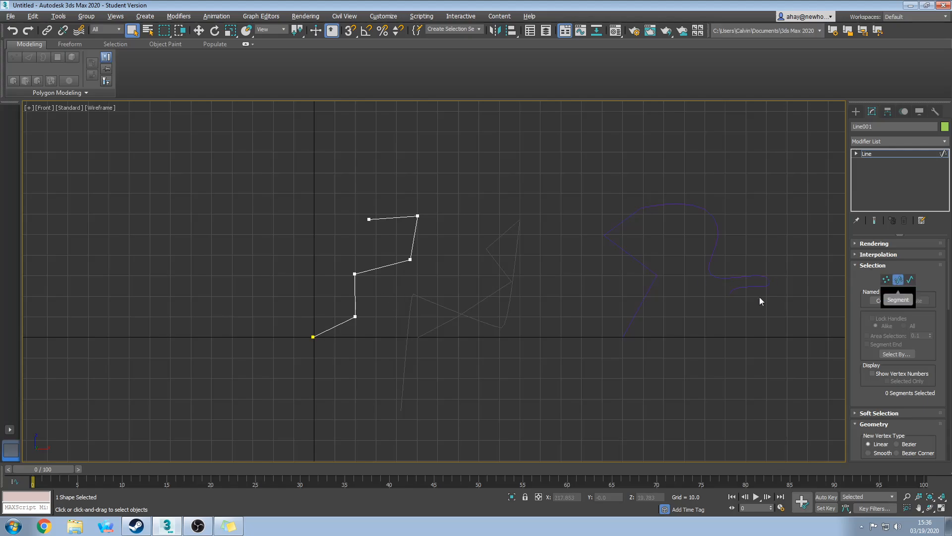
click(355, 297)
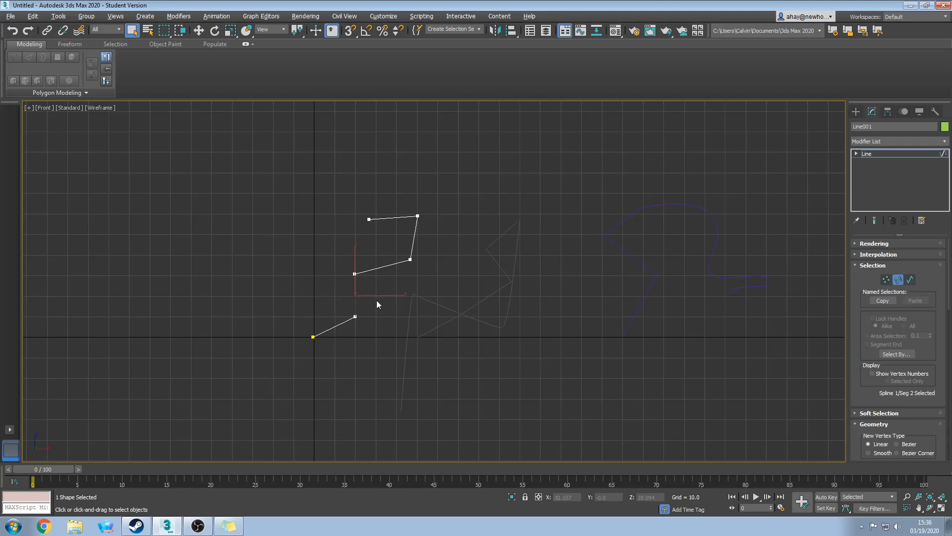
key(3)
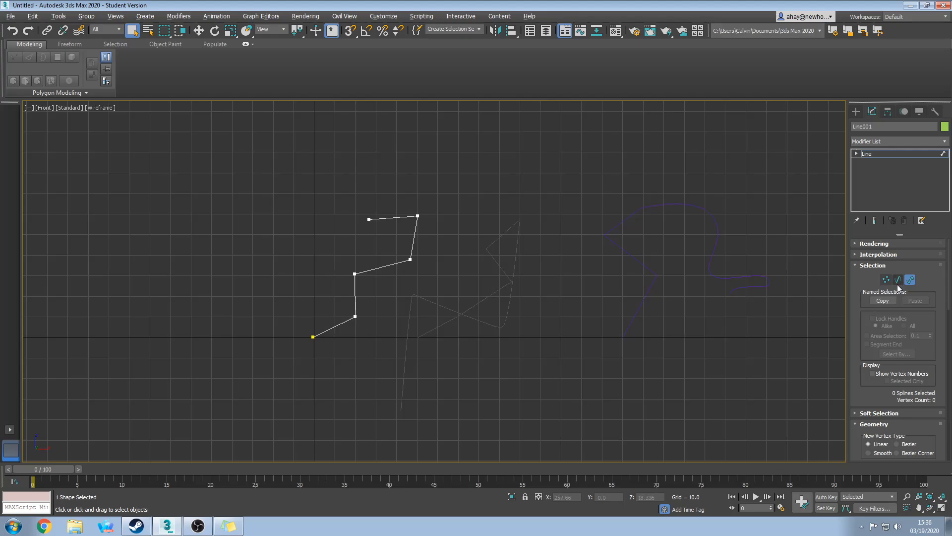
click(376, 265)
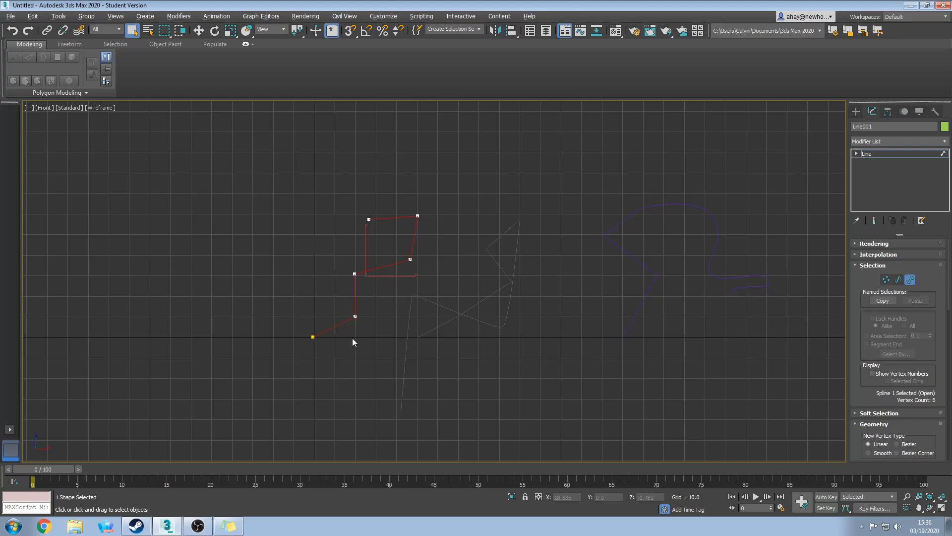
click(537, 353)
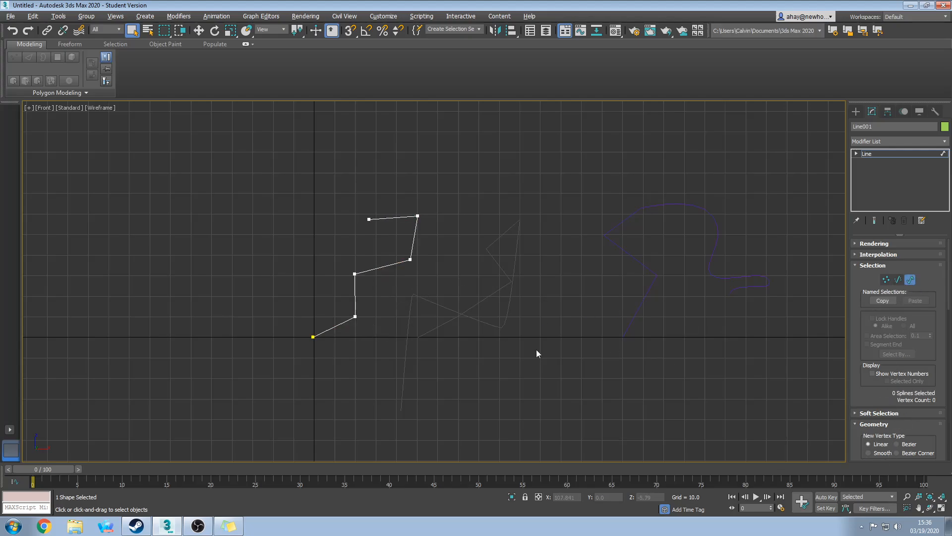
click(887, 279)
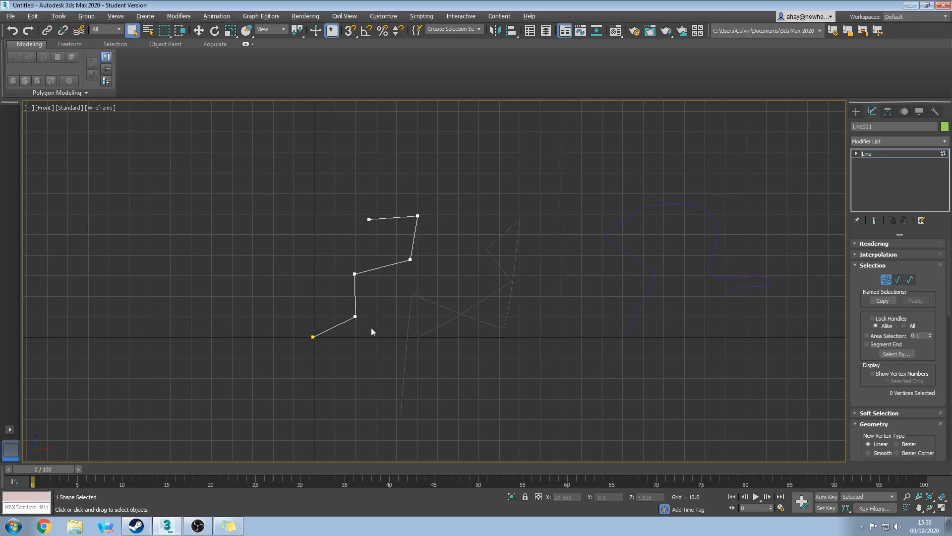
click(355, 316)
Make the lower corner vertex Smooth and nudge it down and left.
click(334, 266)
key(w)
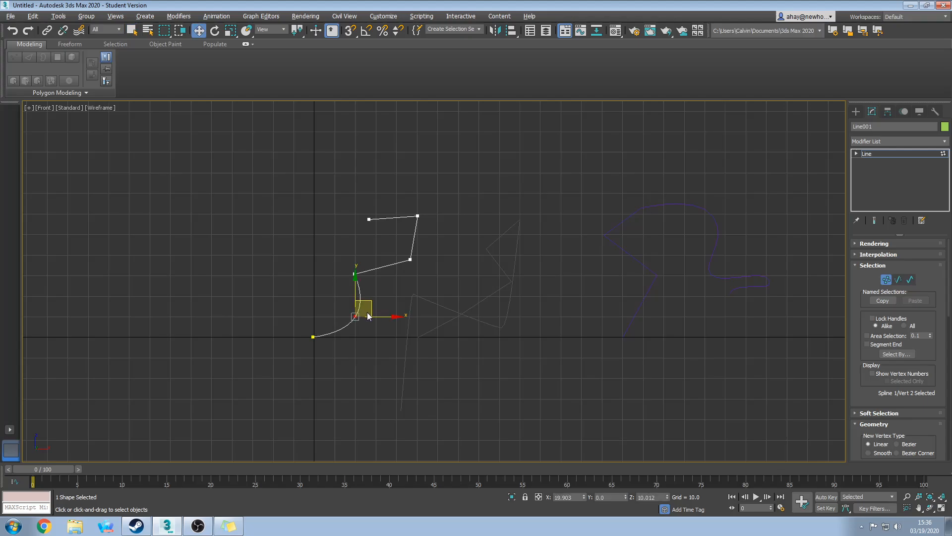
drag(372, 300, 363, 308)
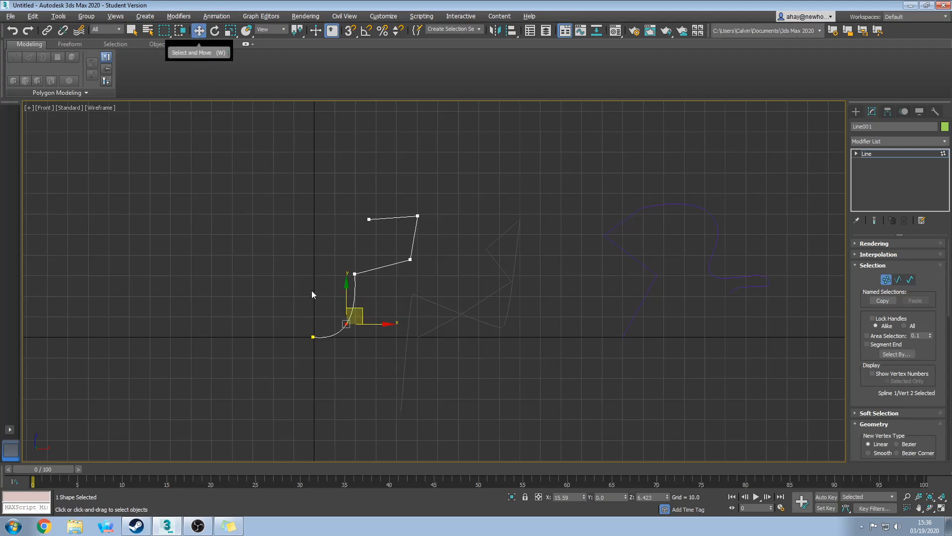
click(383, 299)
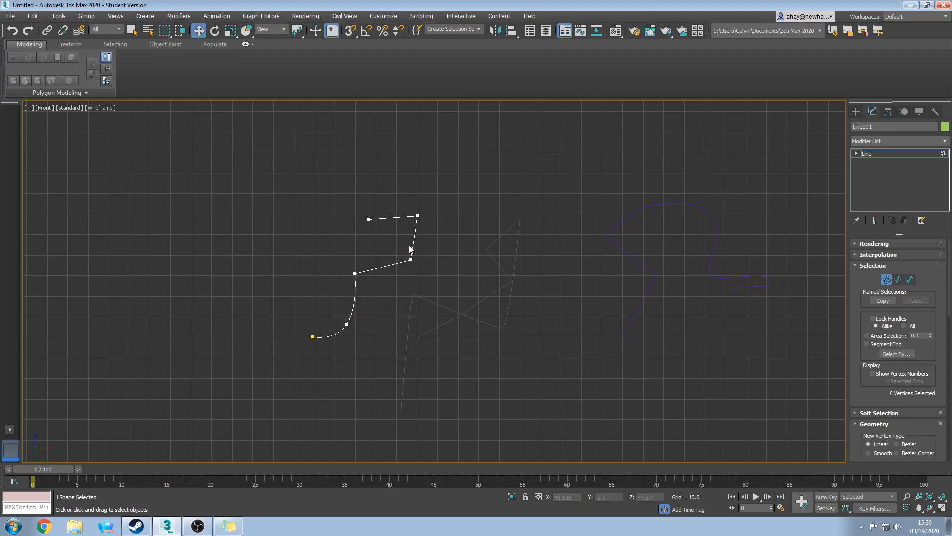
Convert the right-hand middle vertex to Bezier and shape its tangent handles into a gentle curve.
click(410, 259)
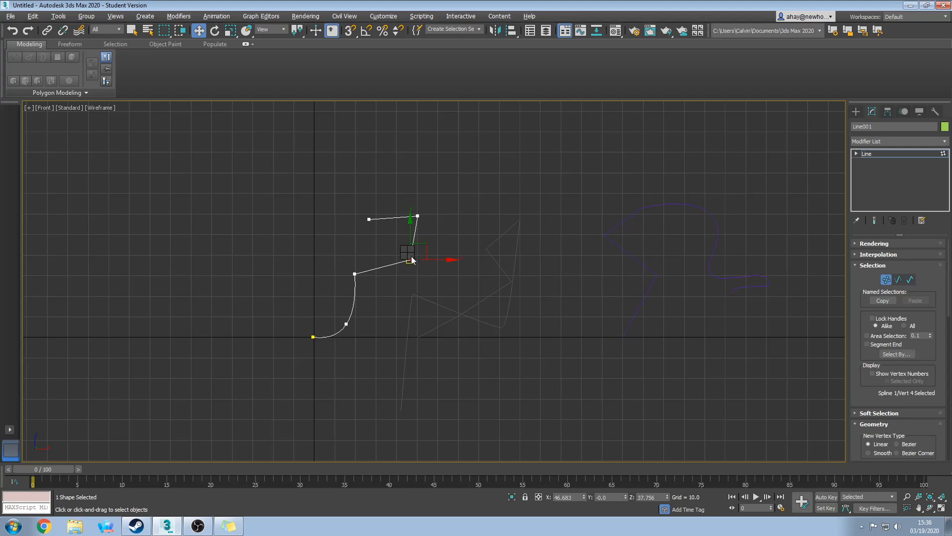
click(395, 189)
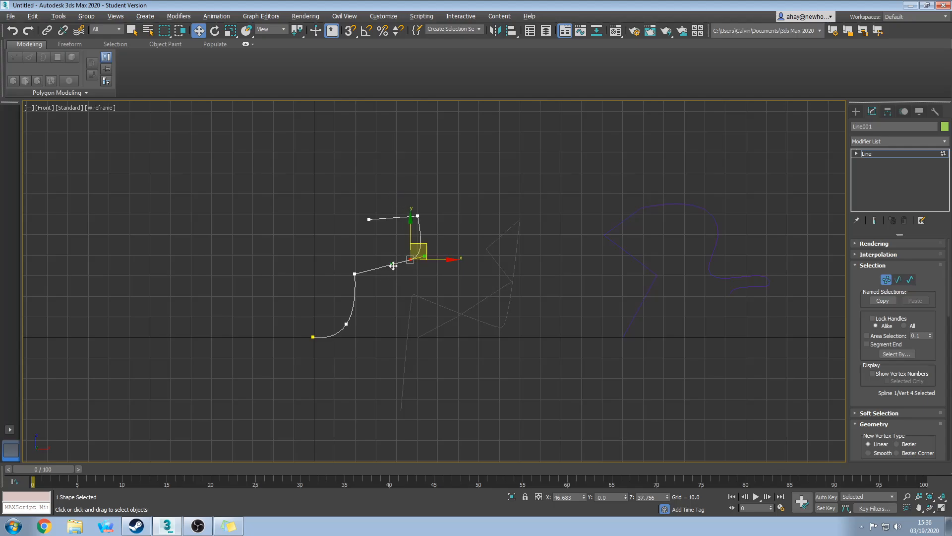
drag(393, 266, 387, 253)
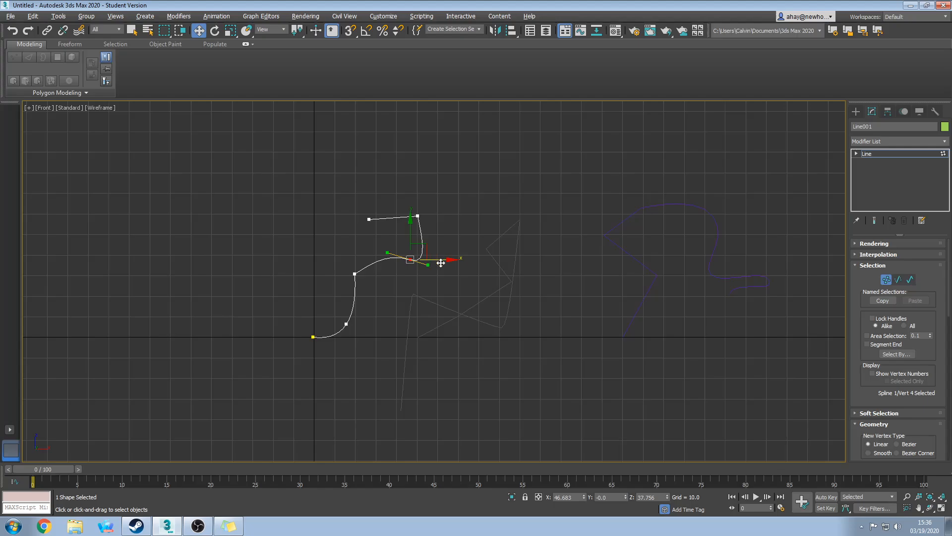
mouse_move(441, 259)
mouse_down()
mouse_move(425, 230)
mouse_move(417, 271)
mouse_move(431, 277)
mouse_move(422, 257)
mouse_up()
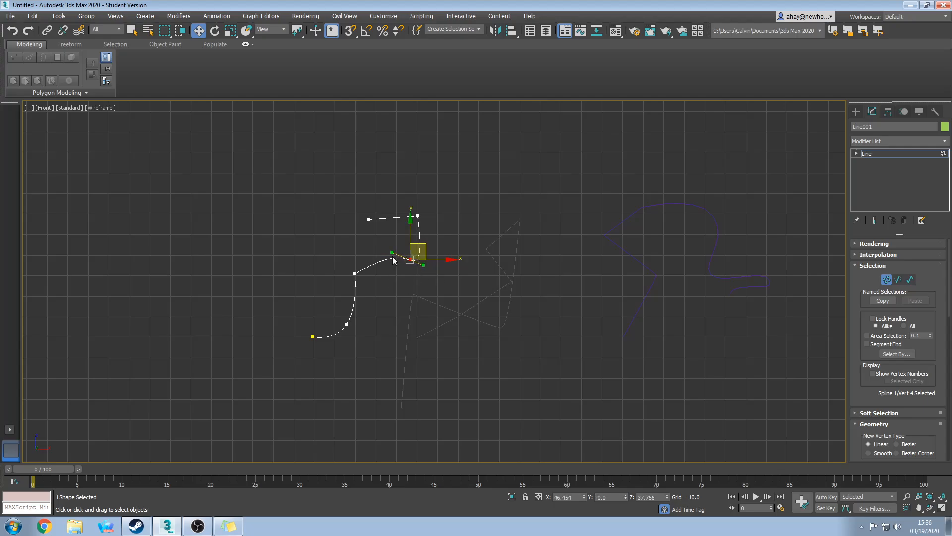
mouse_move(392, 254)
mouse_down()
mouse_move(434, 272)
mouse_move(395, 246)
mouse_move(449, 266)
mouse_move(394, 258)
mouse_move(399, 271)
mouse_up()
click(412, 300)
middle_drag(408, 283, 390, 305)
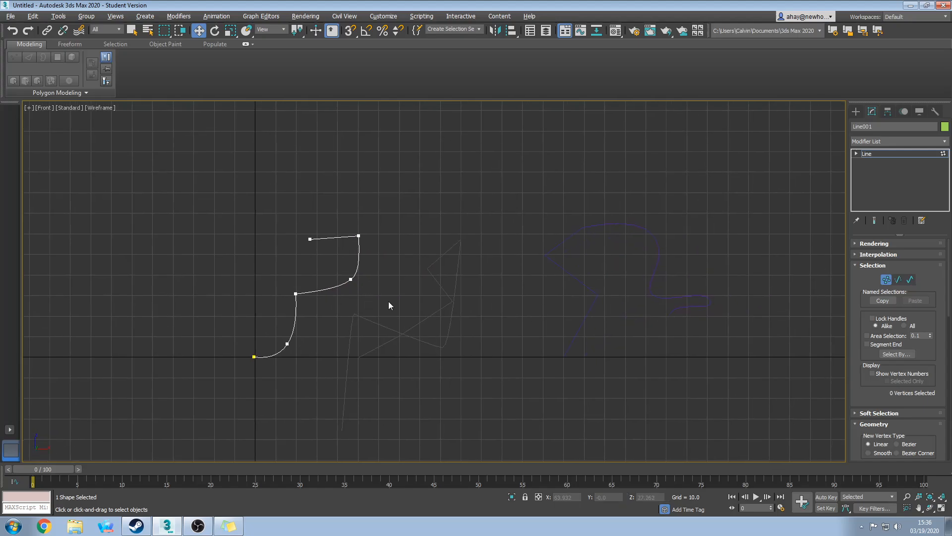
Refine two new vertices onto the top segment and raise them into a peak.
scroll(910, 338, down, 5)
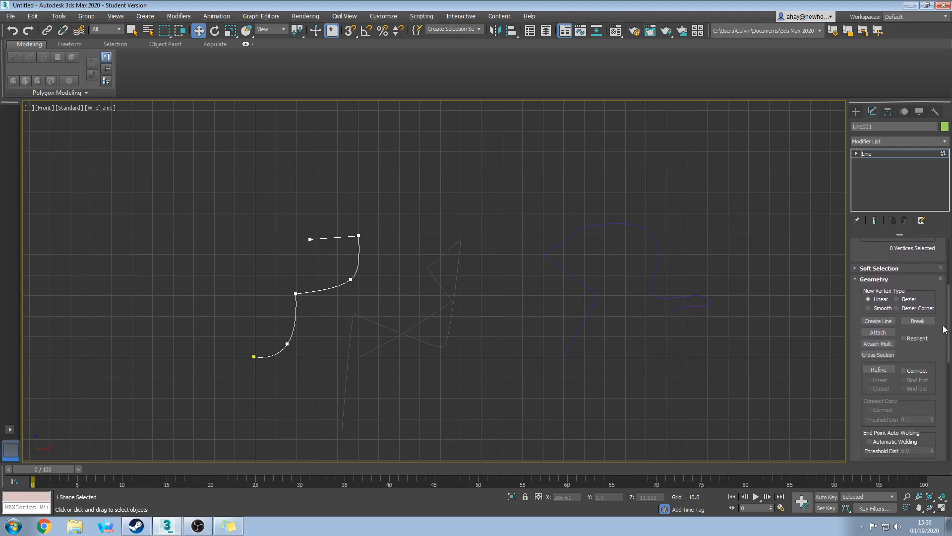
click(879, 343)
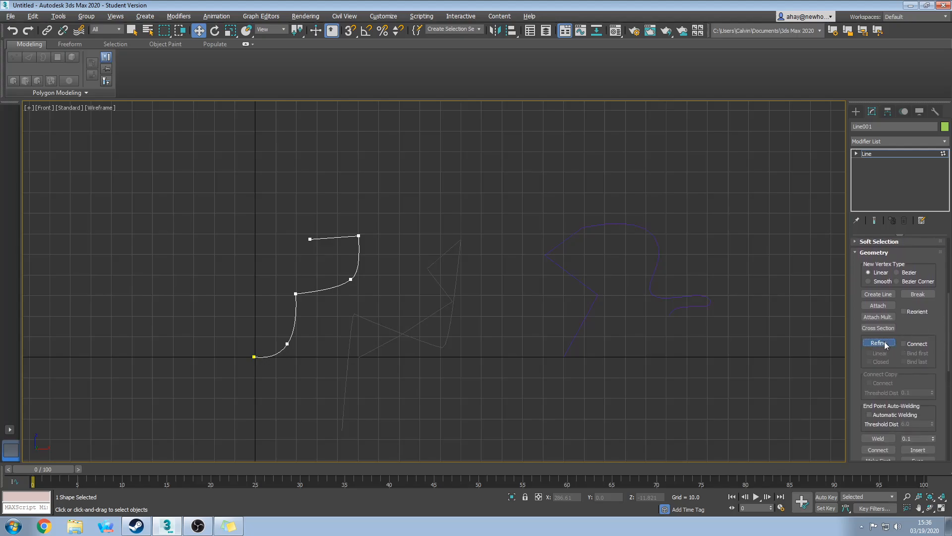
click(324, 238)
click(337, 237)
right_click(339, 255)
drag(335, 256, 326, 185)
click(321, 238)
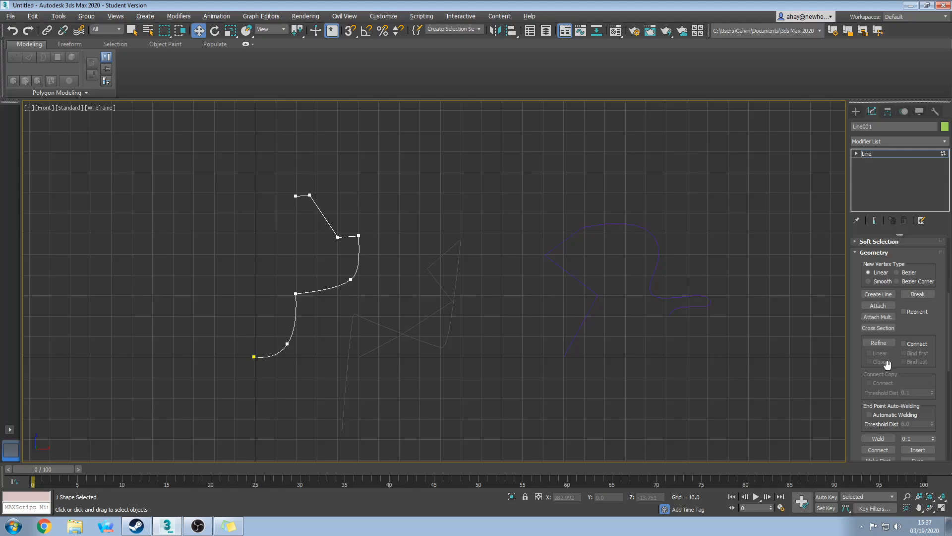
Add a three-point V-shaped line to the shape with Create Line.
click(891, 296)
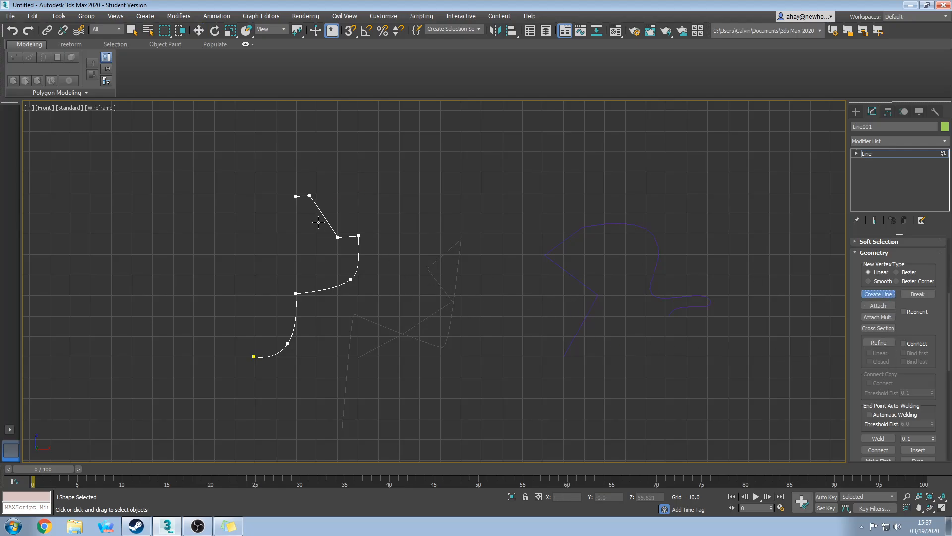
click(276, 204)
click(206, 268)
click(167, 178)
right_click(233, 179)
scroll(905, 268, up, 5)
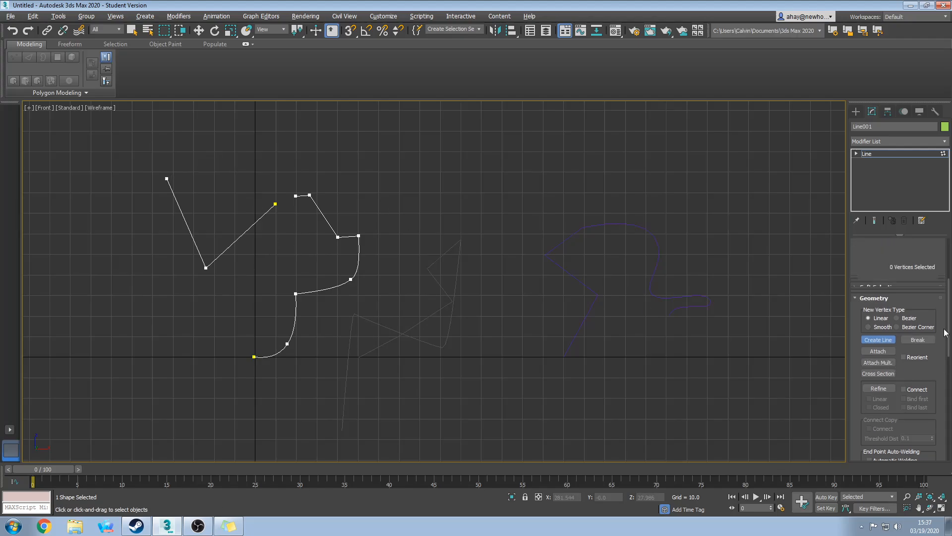
click(910, 279)
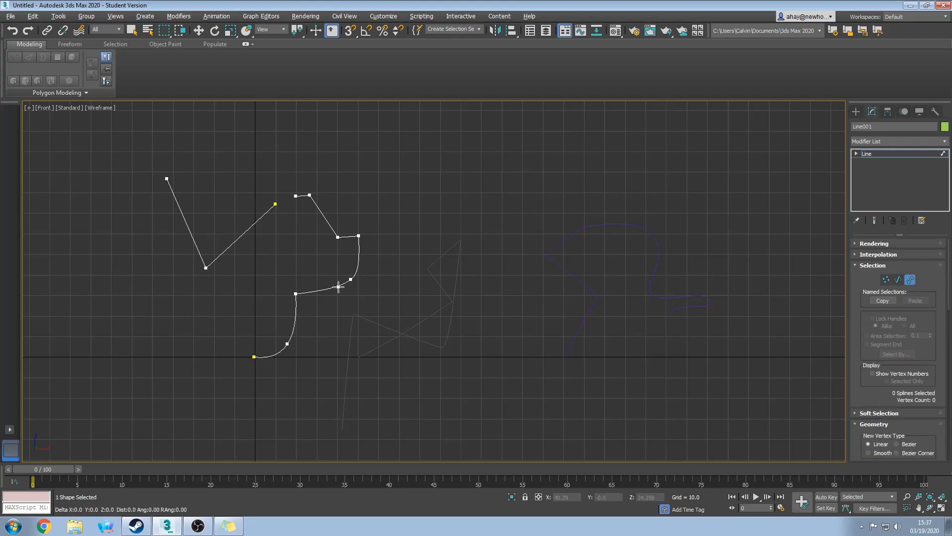
Move the V-shaped line so it meets the top of the profile.
key(w)
drag(329, 287, 330, 291)
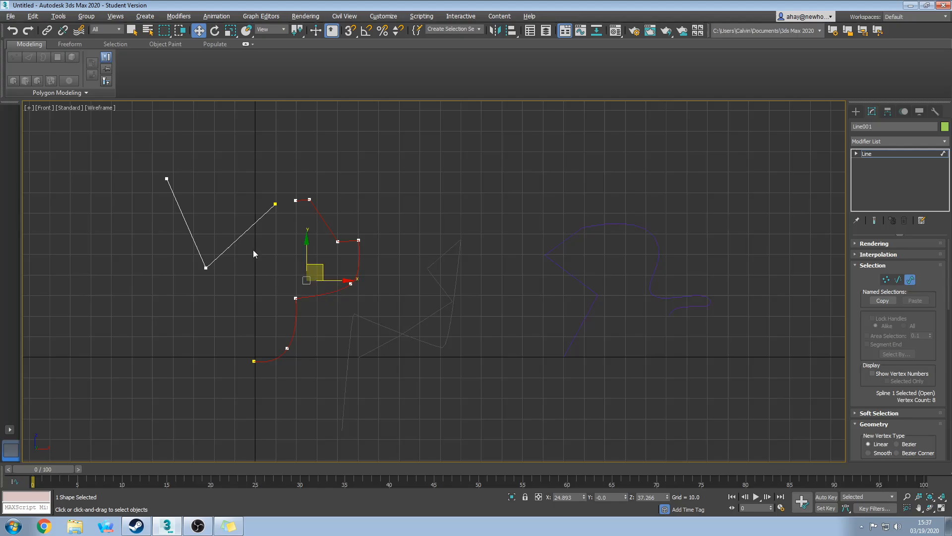
drag(237, 240, 242, 252)
drag(254, 243, 256, 239)
click(300, 237)
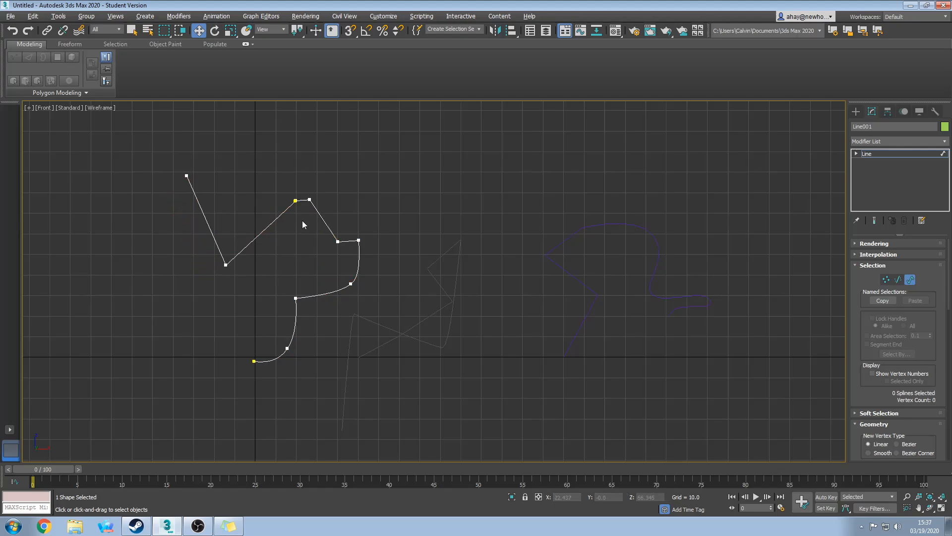
scroll(292, 246, up, 10)
middle_drag(350, 240, 233, 291)
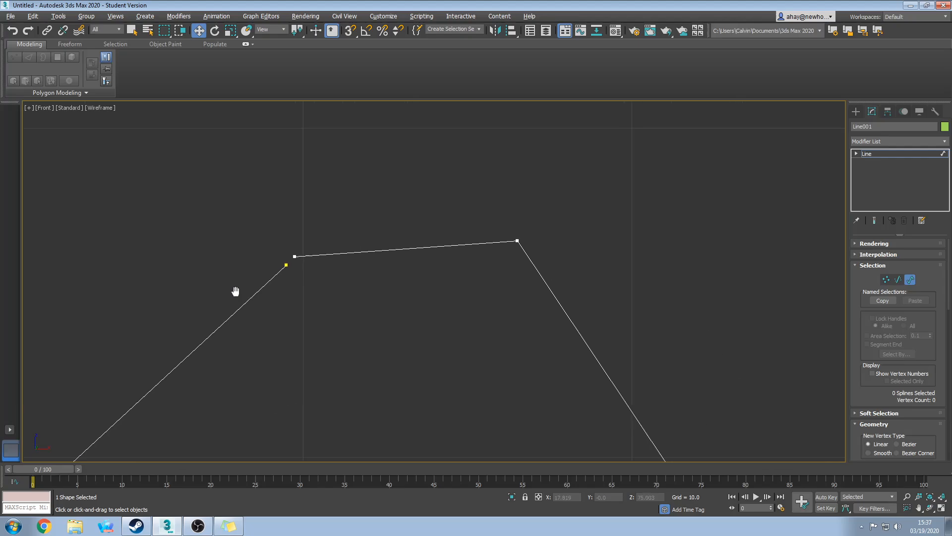
Box-select the vertices where the V-line meets the profile and Weld them.
drag(268, 257, 295, 284)
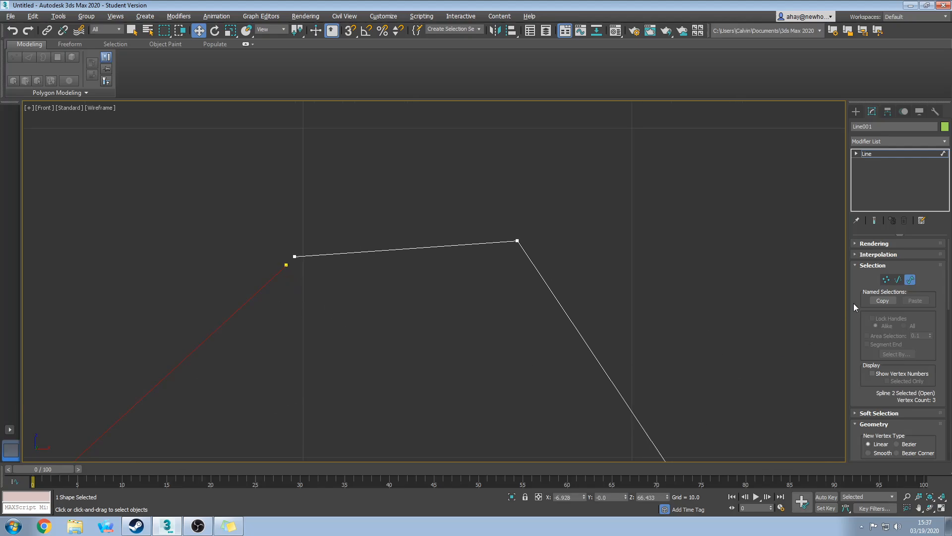
click(886, 279)
drag(272, 253, 286, 278)
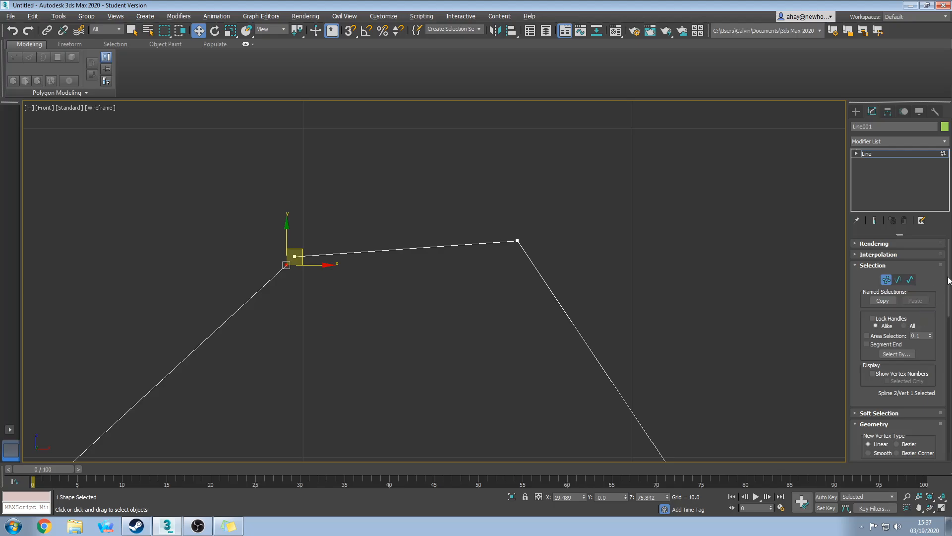
scroll(949, 281, down, 5)
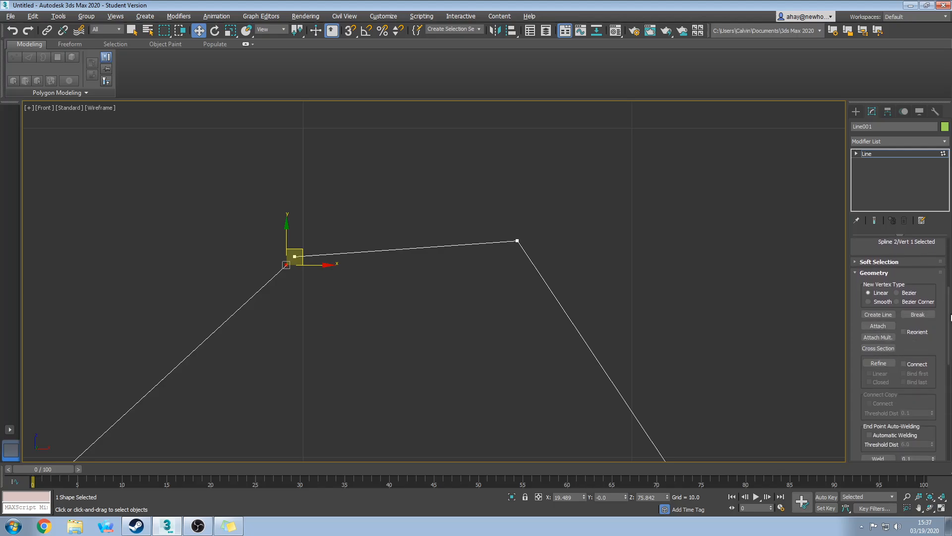
scroll(950, 317, down, 5)
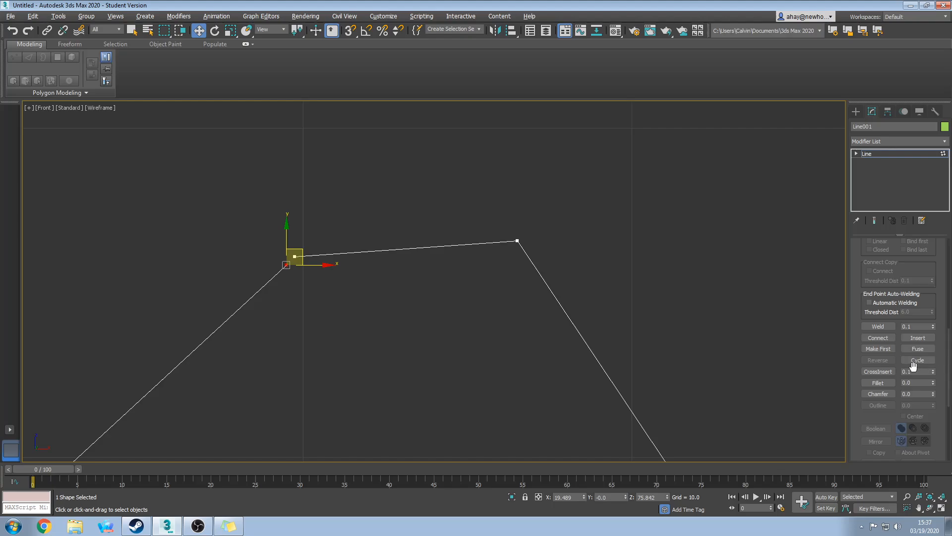
click(918, 349)
click(397, 341)
drag(356, 308, 246, 224)
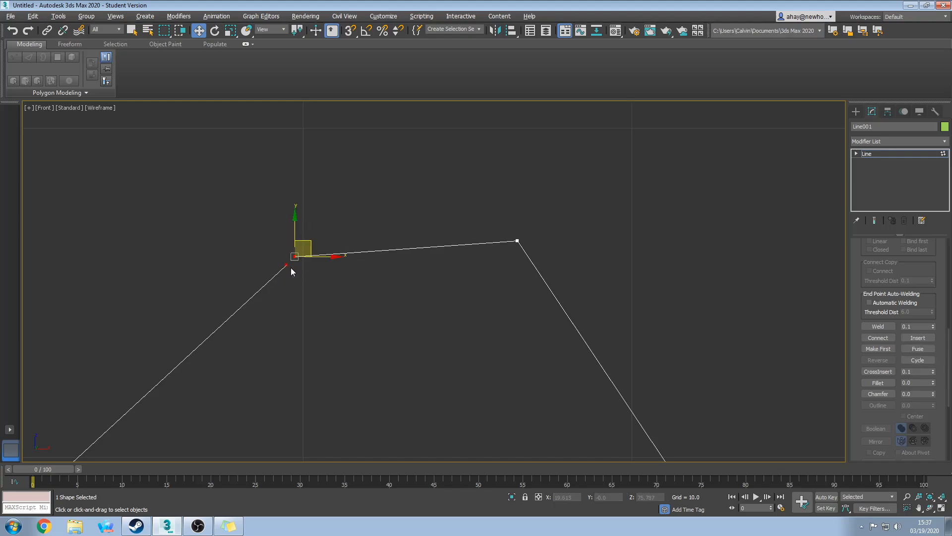
click(287, 266)
click(918, 349)
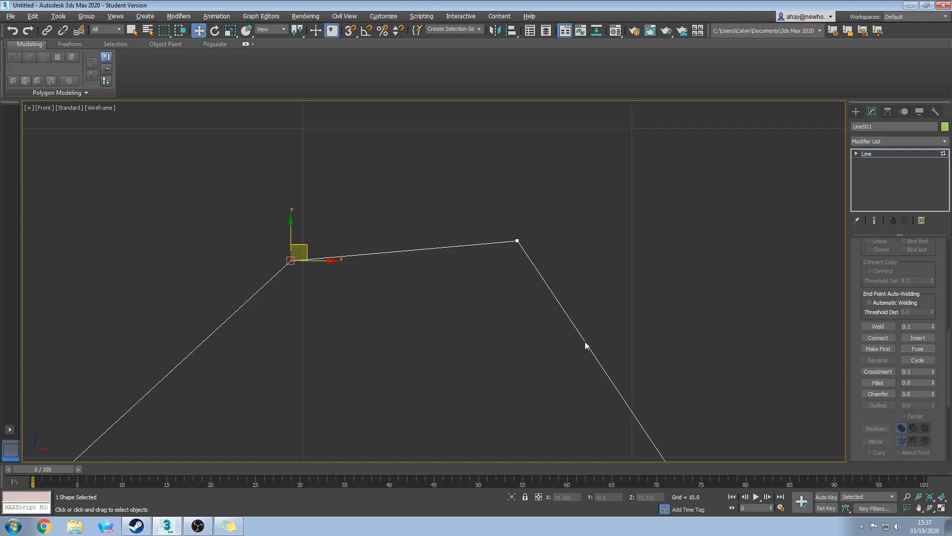
drag(231, 227, 331, 309)
click(341, 305)
Weld the remaining overlapping vertices at the top corner into one.
mouse_move(314, 313)
middle_down()
mouse_move(327, 292)
mouse_move(315, 297)
middle_up()
click(288, 252)
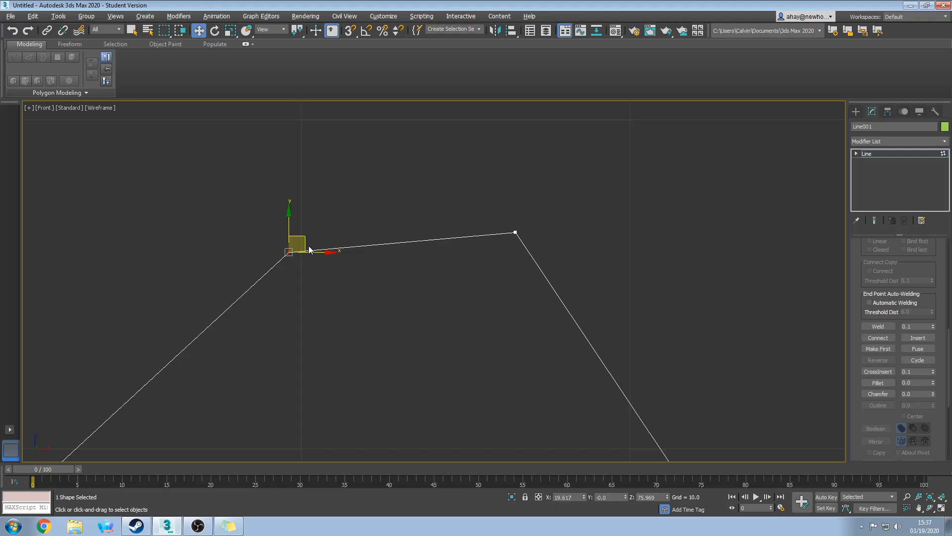
drag(310, 247, 285, 233)
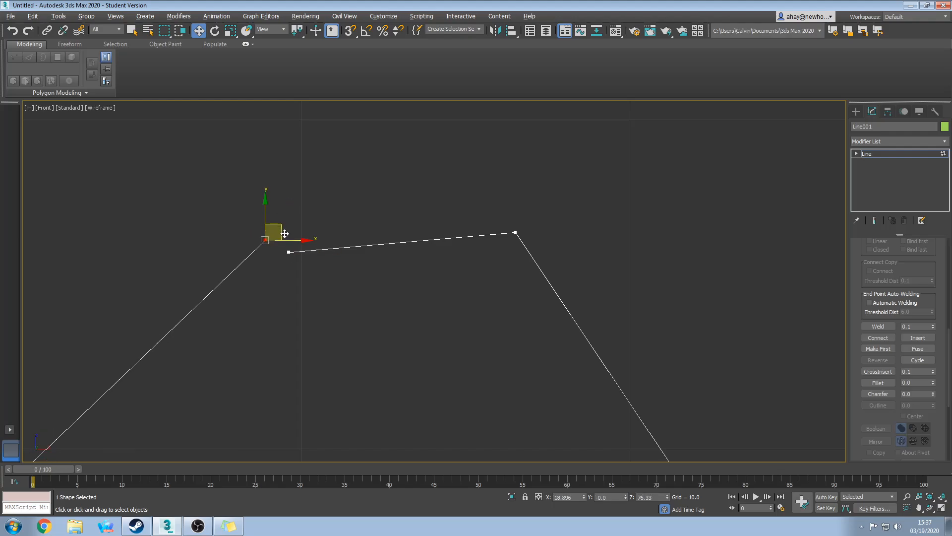
click(12, 31)
drag(322, 311, 240, 217)
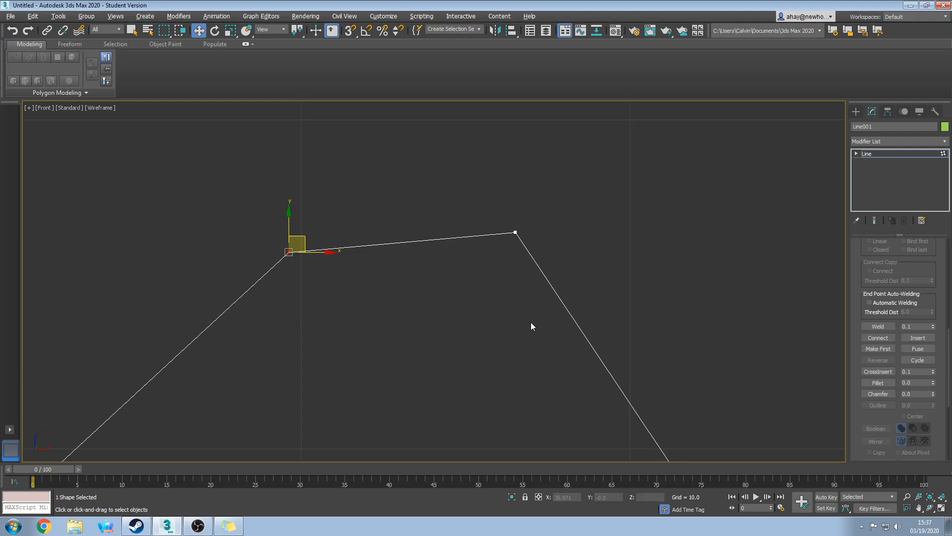
click(909, 348)
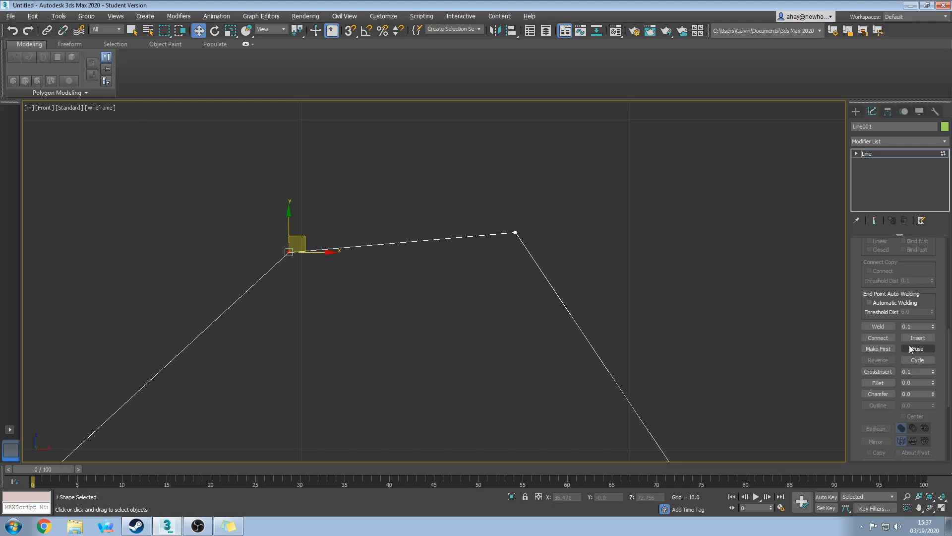
click(878, 326)
Raise the welded vertex and convert it to Corner for a sharp, flat top.
click(290, 252)
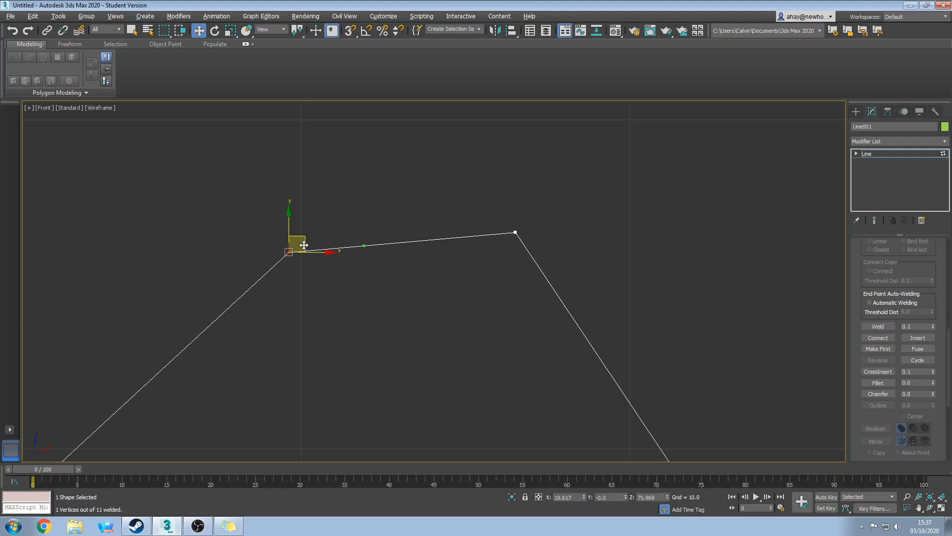
mouse_move(302, 244)
mouse_down()
mouse_move(253, 241)
mouse_move(295, 228)
mouse_up()
scroll(291, 279, down, 8)
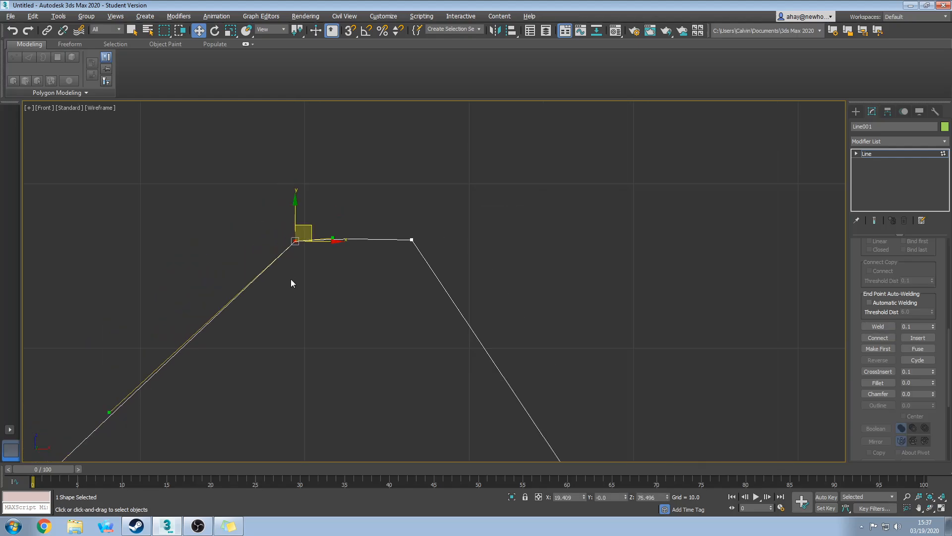
scroll(294, 327, up, 5)
drag(258, 355, 268, 324)
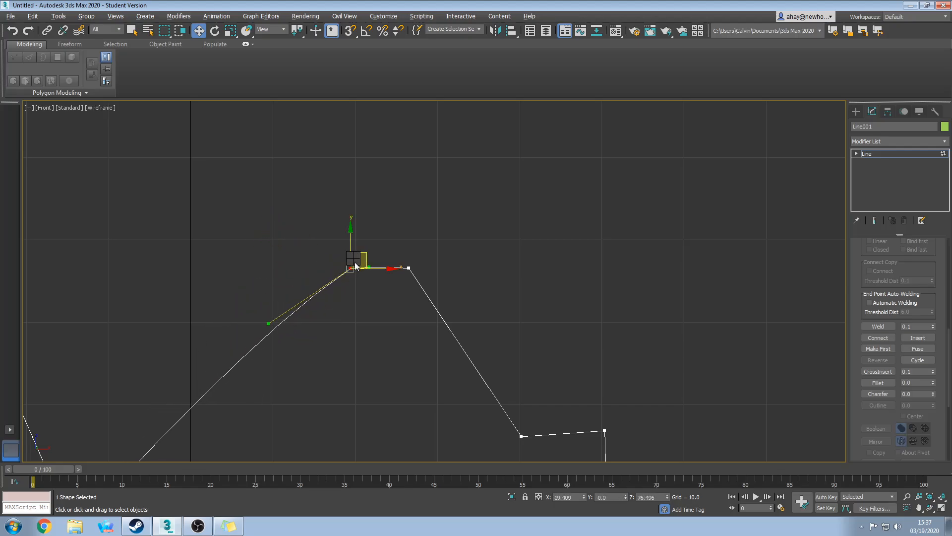
click(337, 203)
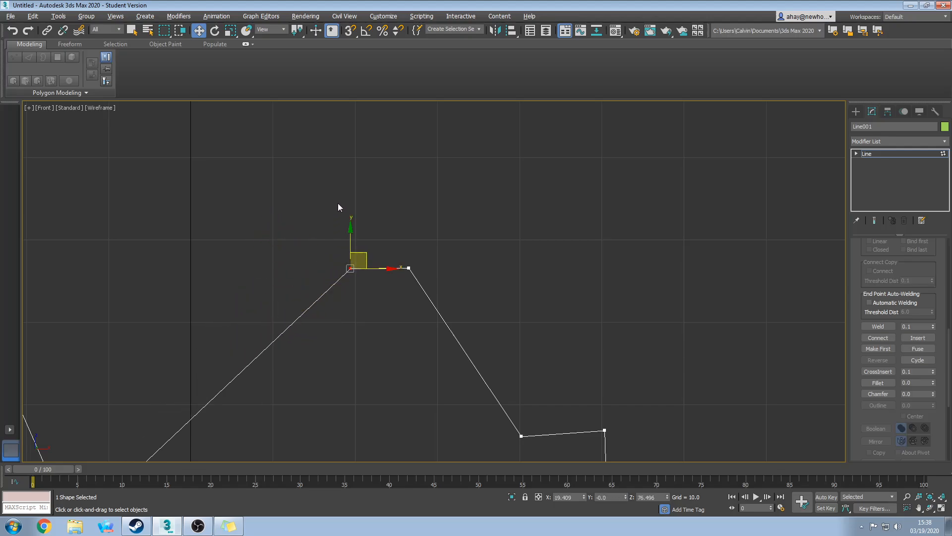
click(355, 313)
drag(355, 314, 336, 248)
Leave vertex editing and select Line002 at Segment sub-object level.
click(400, 380)
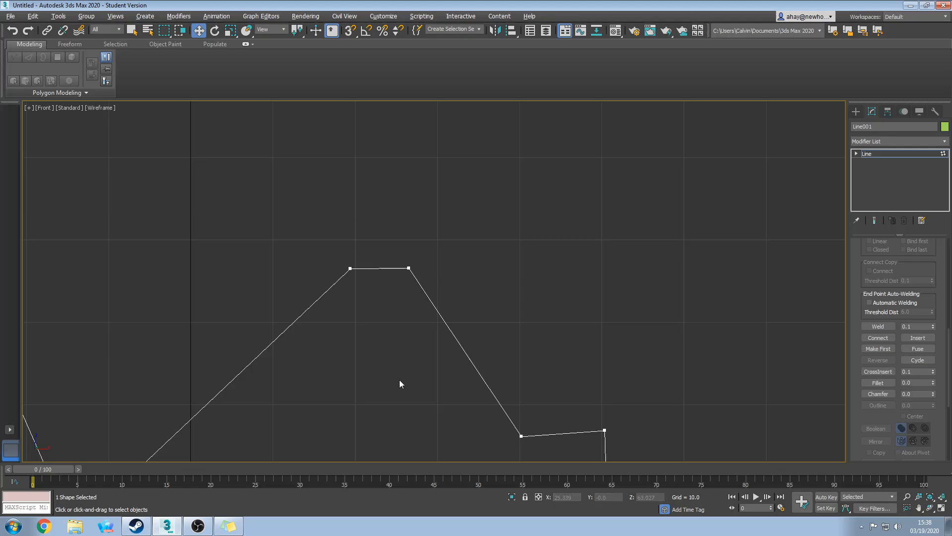
middle_drag(400, 379, 415, 276)
scroll(430, 335, down, 3)
scroll(448, 358, down, 3)
middle_drag(448, 358, 393, 283)
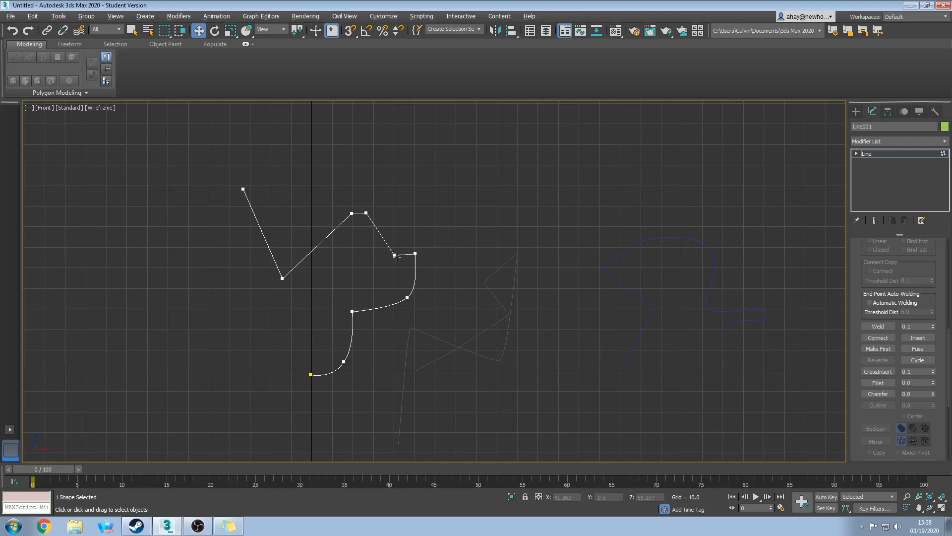
middle_drag(443, 303, 380, 277)
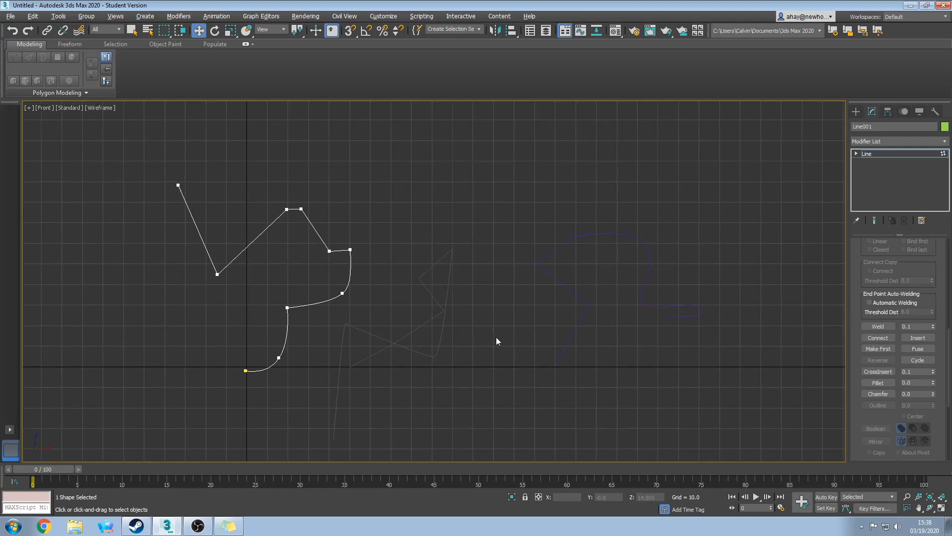
click(856, 111)
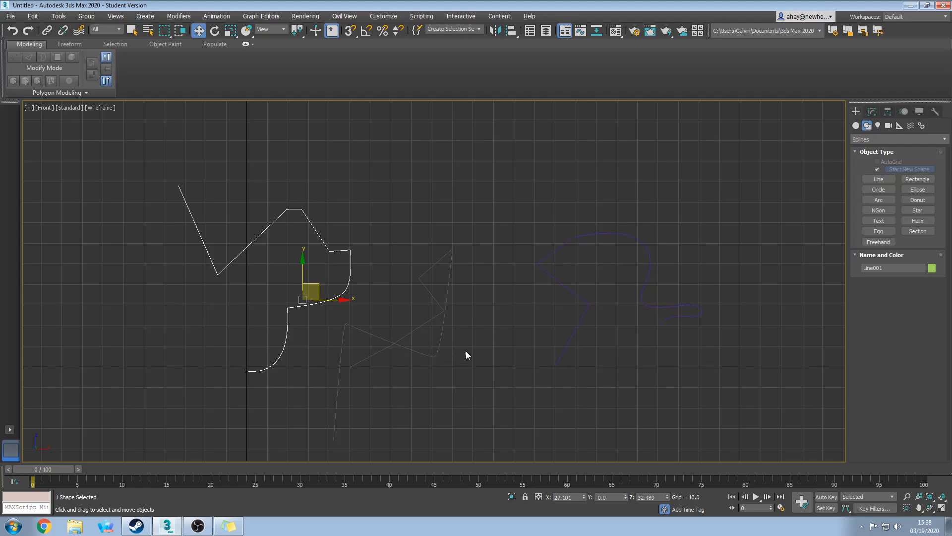
click(437, 349)
middle_drag(471, 353, 495, 320)
click(872, 111)
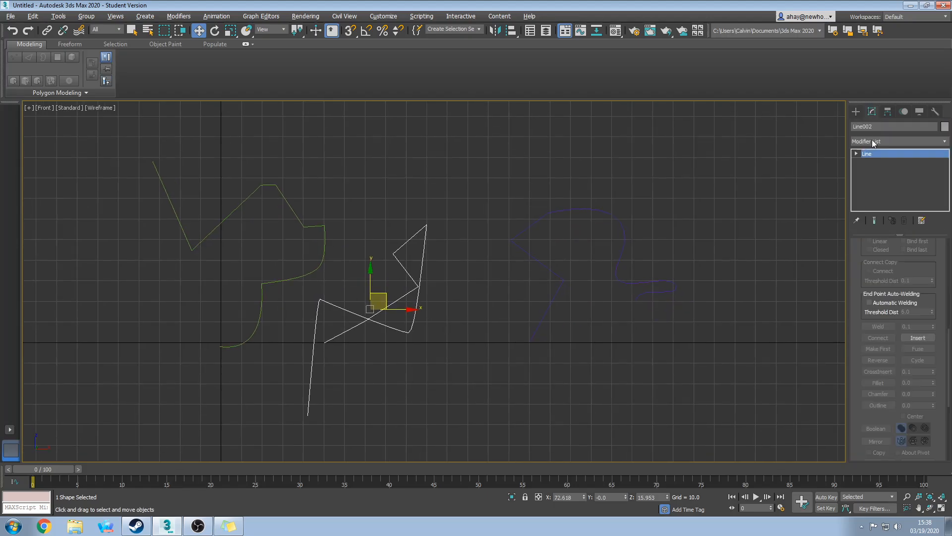
drag(947, 361, 948, 257)
click(897, 279)
middle_drag(514, 358, 525, 307)
Delete Line002's long lower, crossing and curved segments.
click(321, 310)
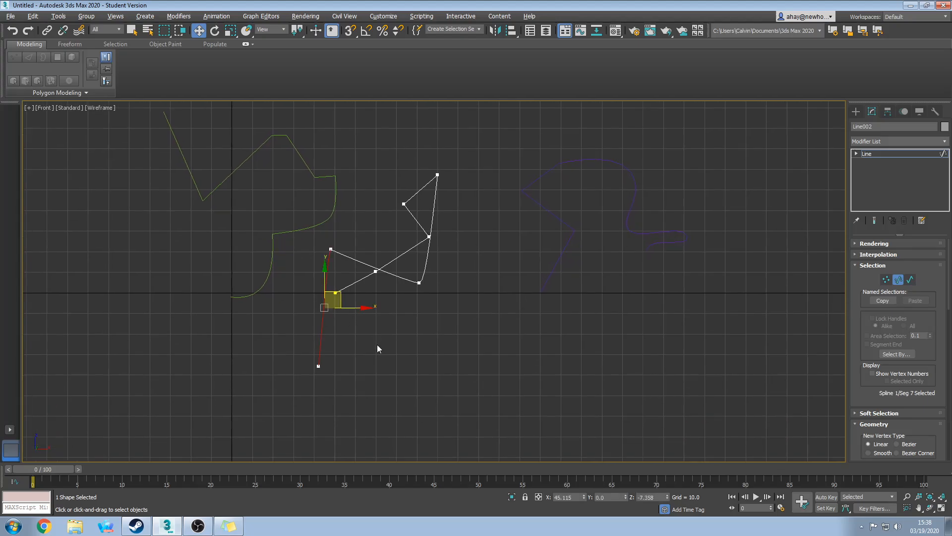
key(Delete)
click(370, 263)
key(Delete)
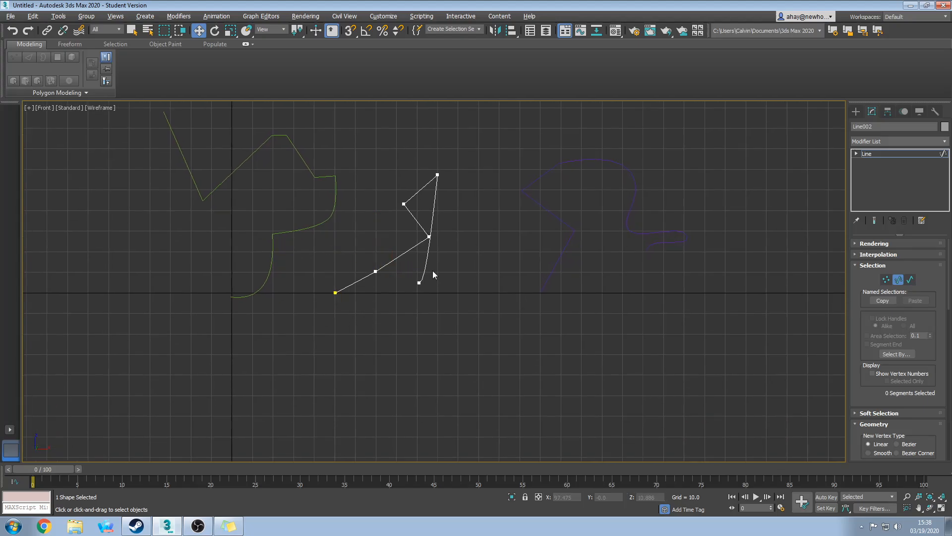
click(424, 270)
key(Delete)
middle_drag(451, 255, 412, 325)
Refine Line002 to add two vertices on its upper segment.
scroll(423, 279, up, 4)
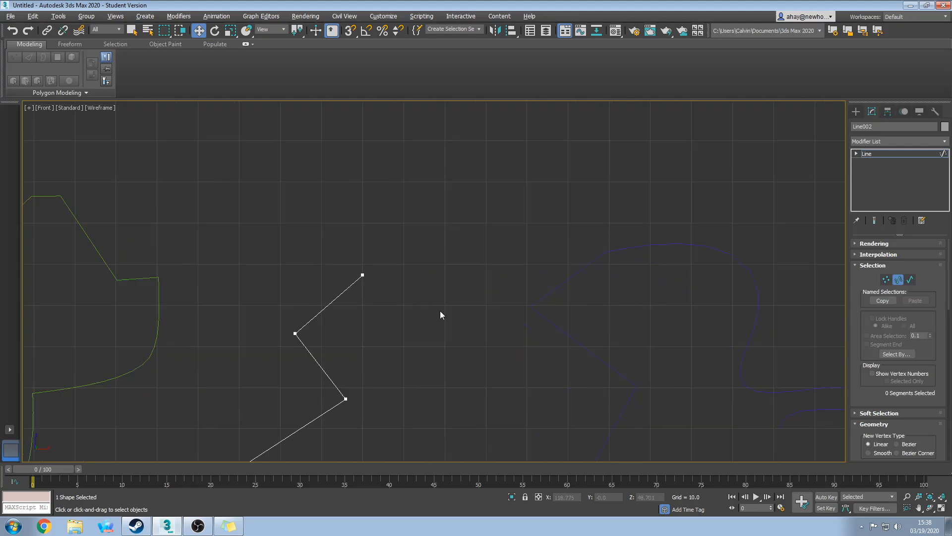
scroll(932, 346, down, 5)
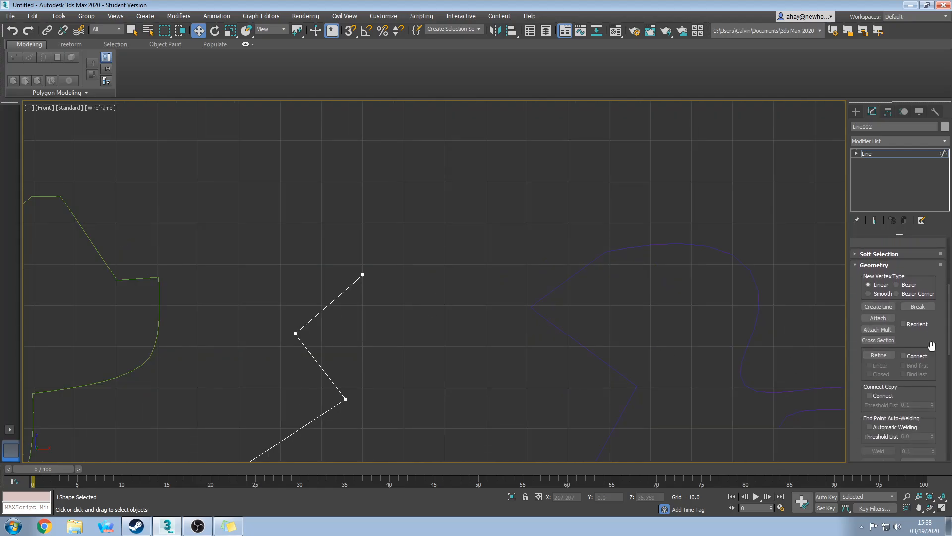
click(879, 356)
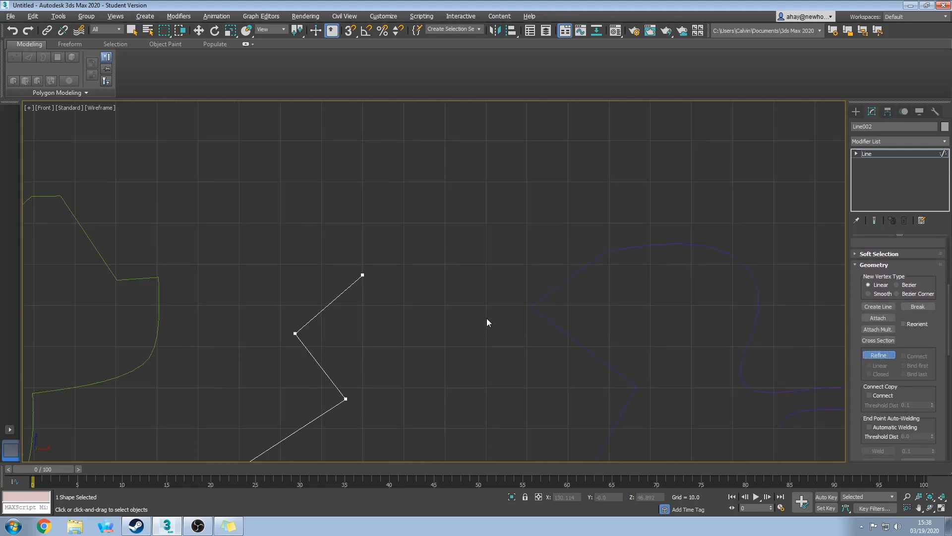
click(327, 305)
click(346, 290)
key(w)
At Vertex level, move the vertex below the top up and right and set it to Smooth.
drag(352, 266, 376, 282)
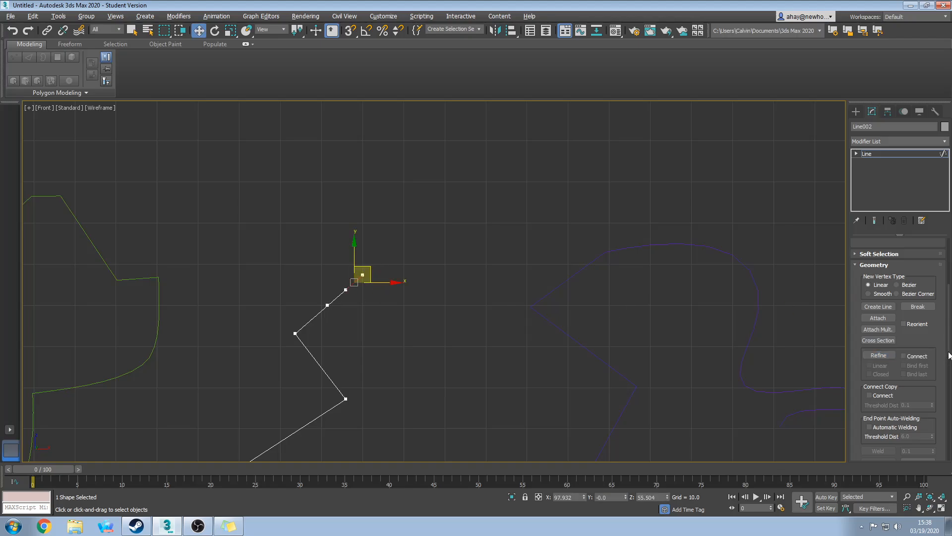
drag(949, 355, 941, 289)
click(886, 279)
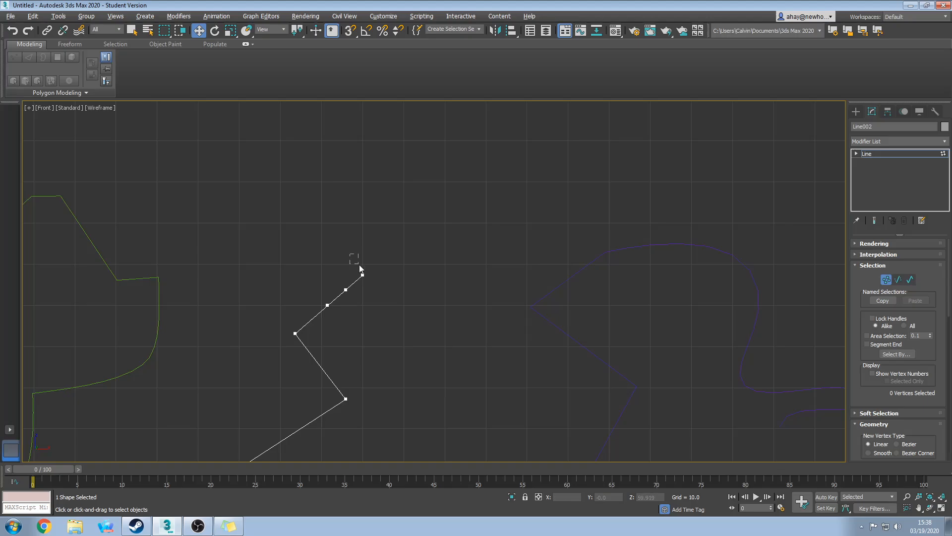
drag(357, 259, 355, 214)
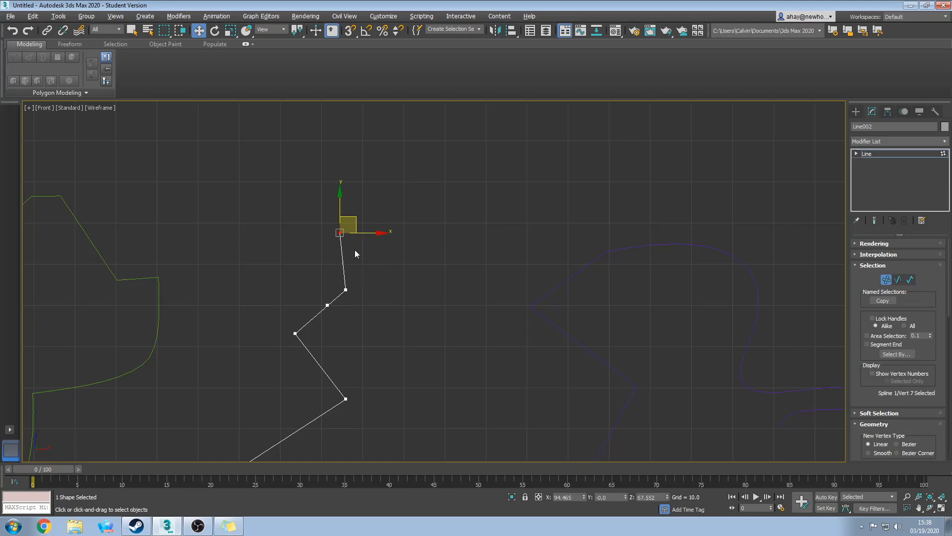
click(344, 289)
drag(362, 273, 399, 239)
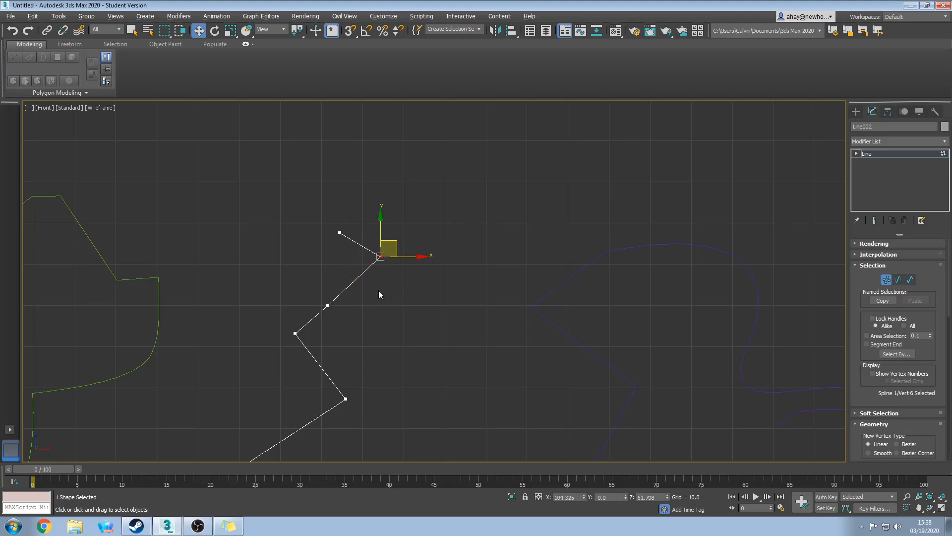
right_click(388, 256)
click(367, 202)
Move the next vertex down up and left to form the S-curve.
click(327, 304)
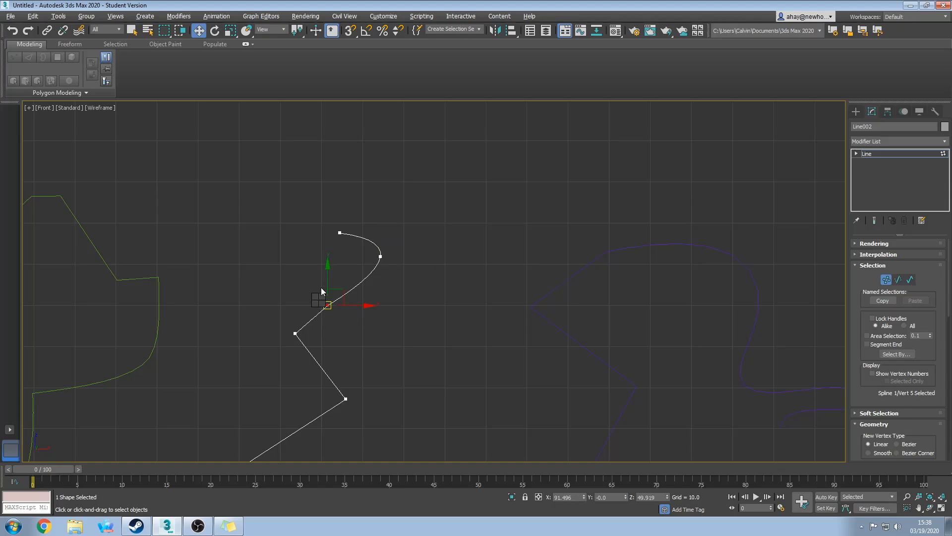
drag(346, 281, 317, 274)
click(342, 340)
middle_drag(342, 341, 442, 308)
click(285, 272)
click(442, 308)
middle_drag(448, 264, 464, 342)
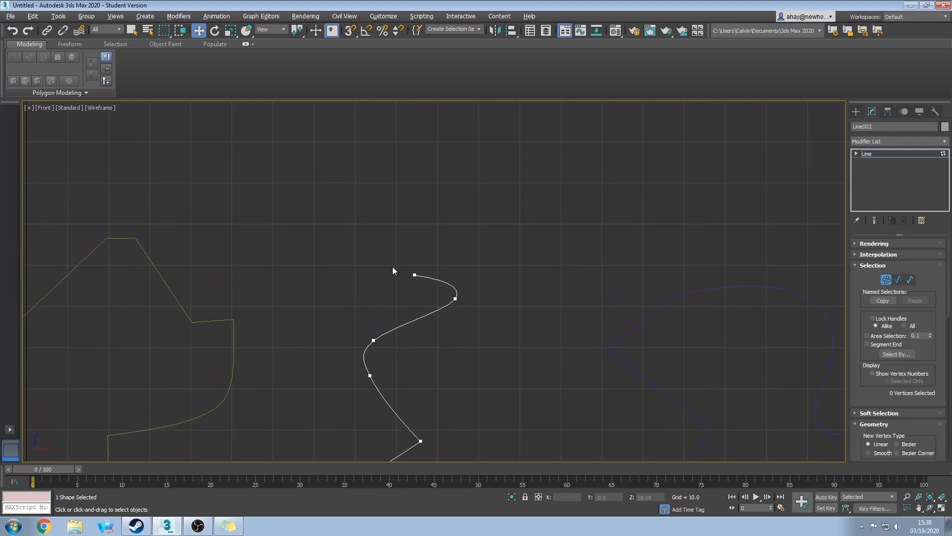
Drag Line002's top endpoint vertex upward to extend the curve.
click(415, 274)
shift+drag(415, 275, 386, 144)
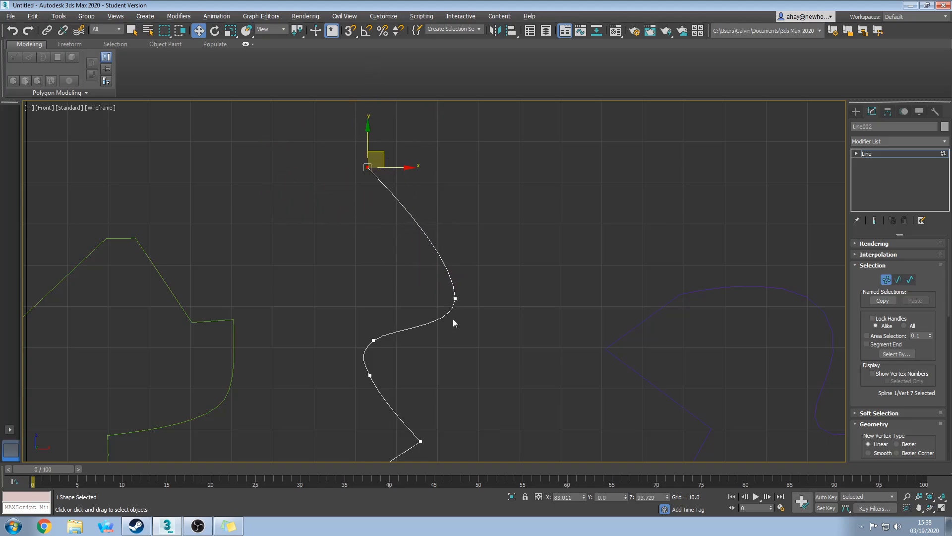
scroll(453, 299, up, 5)
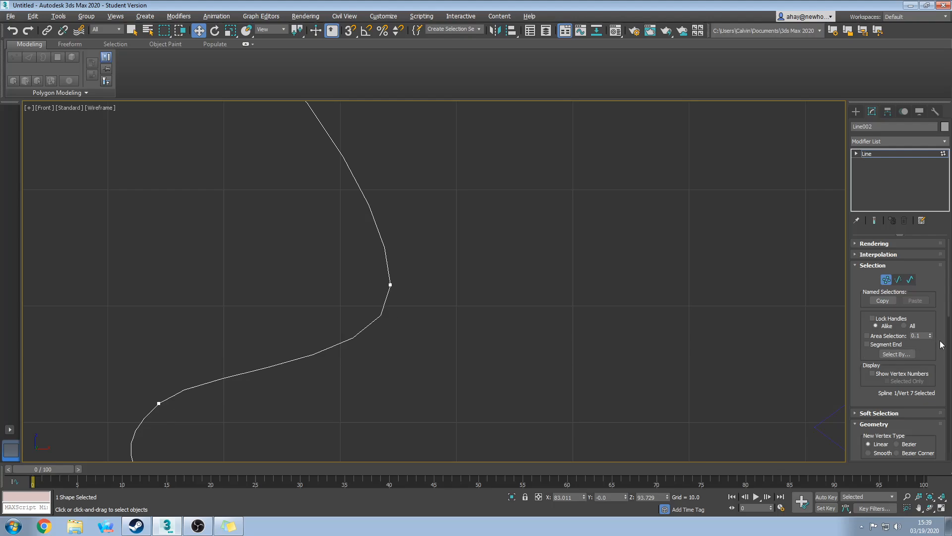
scroll(944, 300, down, 3)
Set the line's interpolation Steps to 12 for a smoother curve.
drag(944, 300, 931, 250)
click(890, 254)
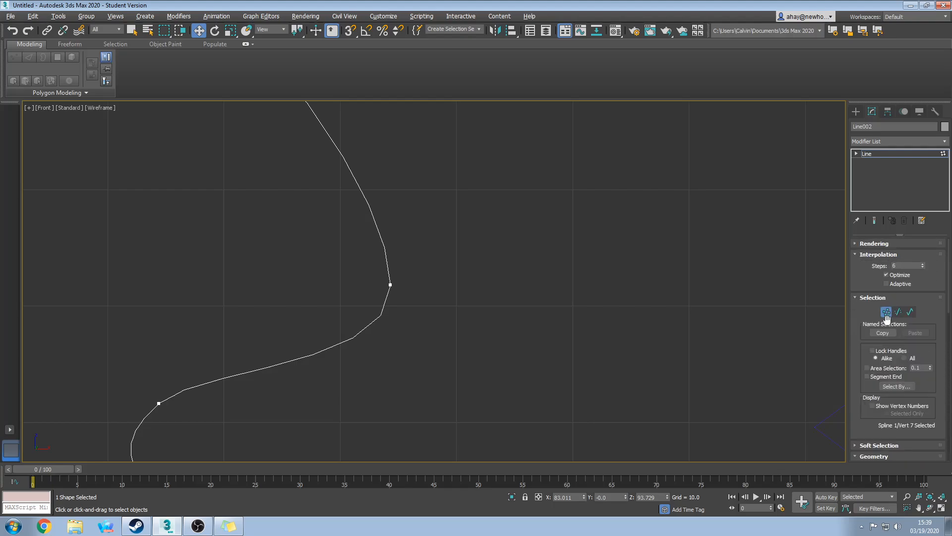
click(903, 266)
key(Return)
key(Return)
middle_drag(511, 356, 532, 340)
drag(949, 288, 943, 351)
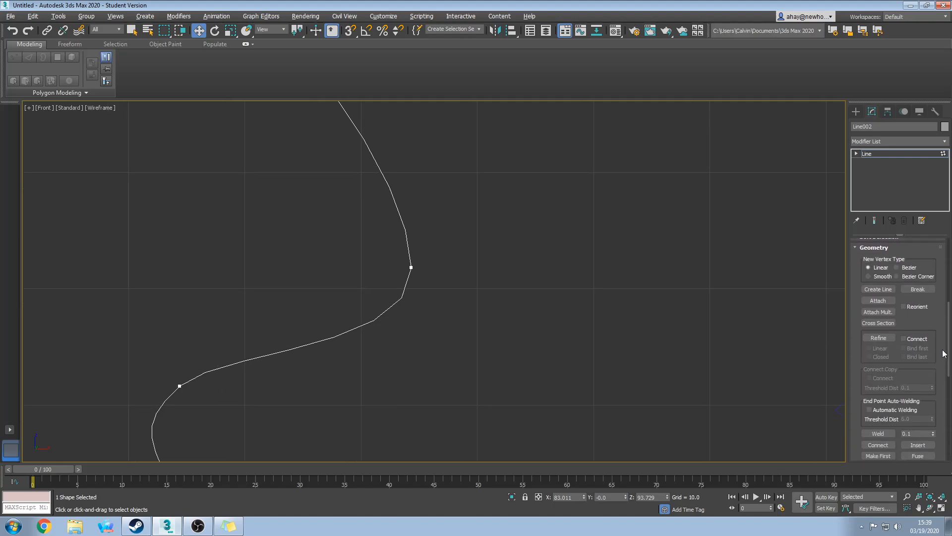
Refine a new vertex onto the spline, then pull the upper-bend vertex up and nudge the lower one.
click(879, 338)
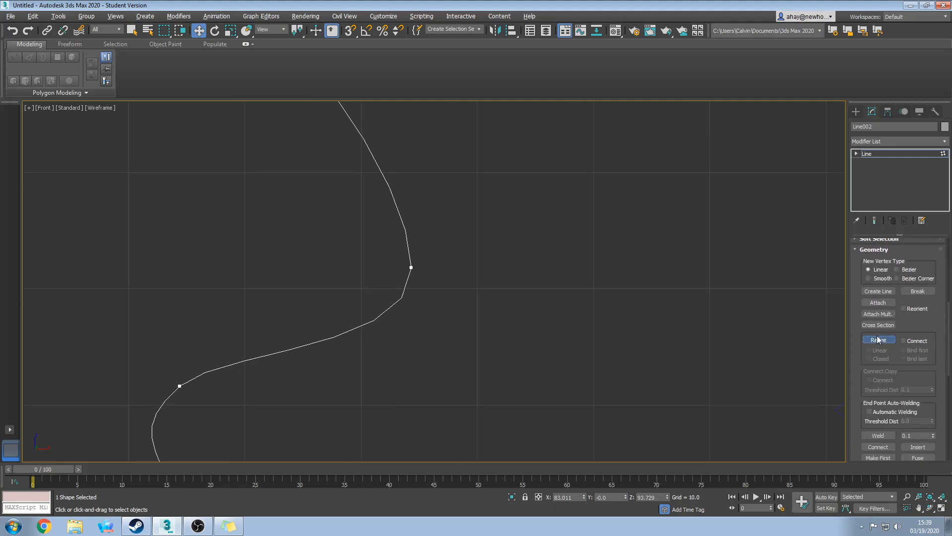
click(351, 327)
right_click(384, 351)
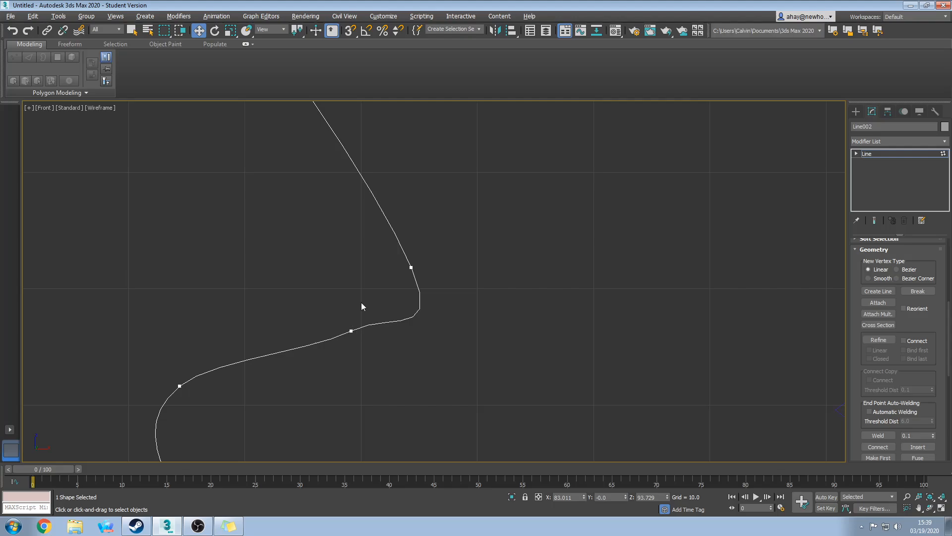
click(414, 269)
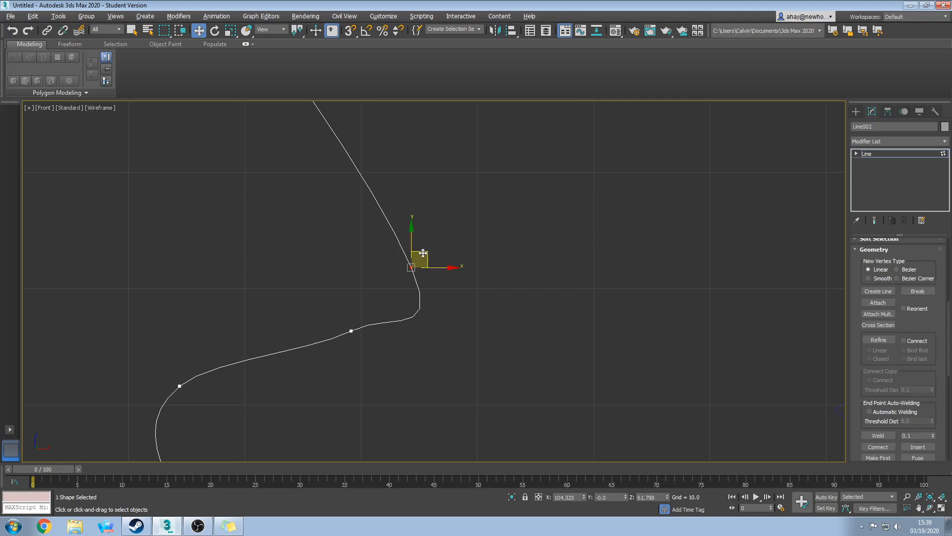
drag(423, 253, 411, 221)
click(351, 330)
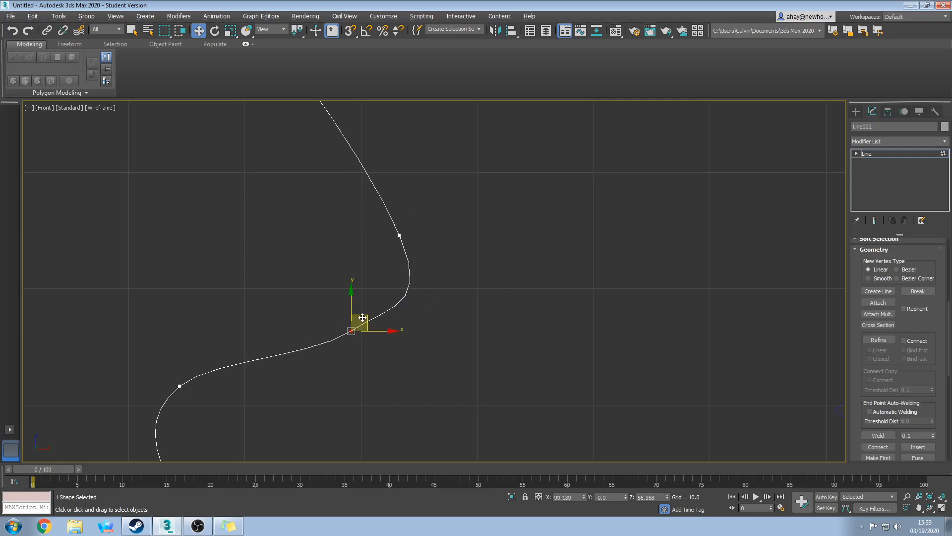
mouse_move(369, 321)
mouse_down()
mouse_move(378, 325)
mouse_move(369, 330)
mouse_up()
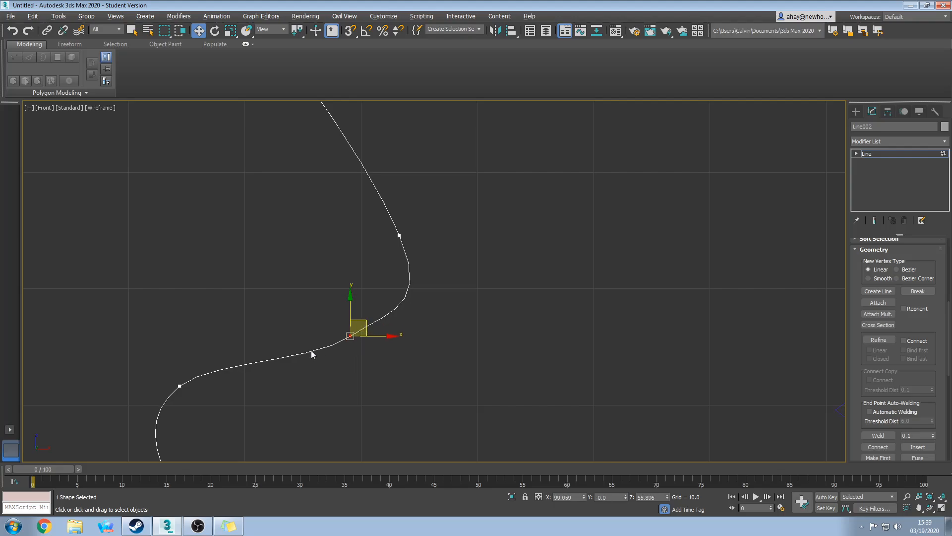
drag(147, 353, 203, 408)
click(290, 388)
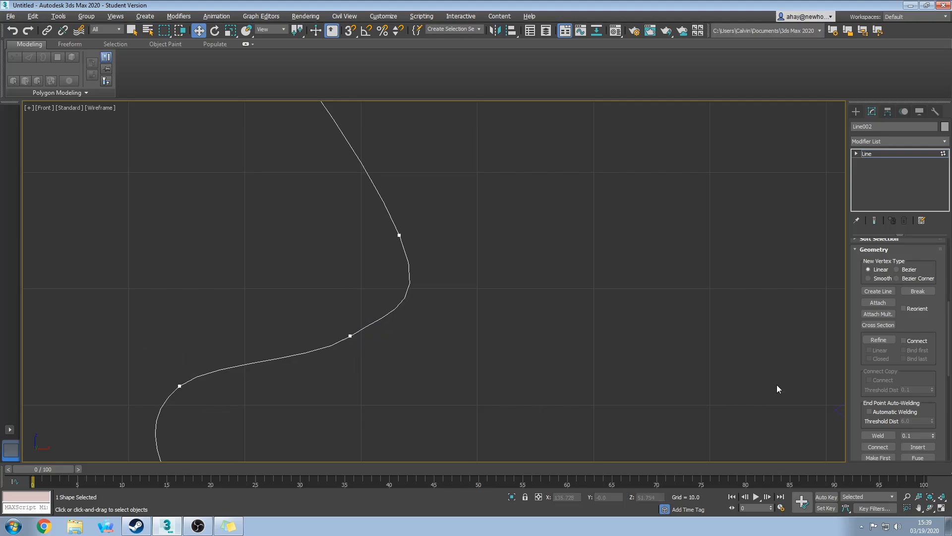
Refine another vertex near the bend and move the bend vertex down to round it.
click(878, 339)
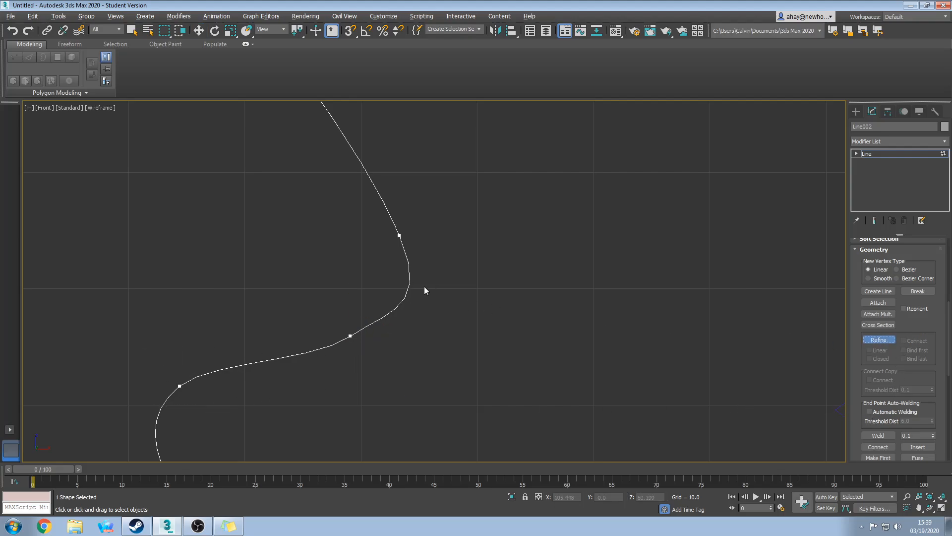
click(406, 288)
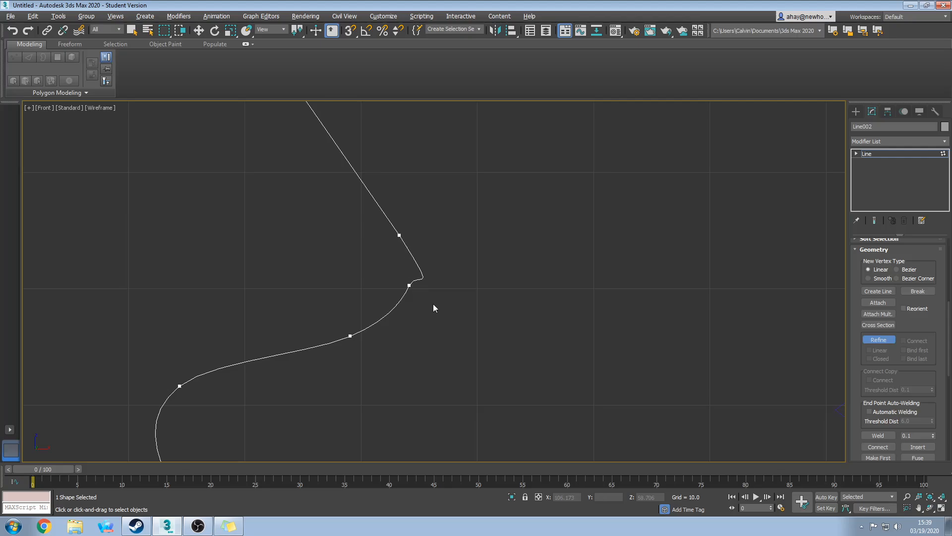
right_click(423, 292)
middle_drag(412, 274, 432, 341)
scroll(426, 330, down, 8)
drag(382, 265, 428, 290)
click(438, 335)
scroll(439, 335, up, 10)
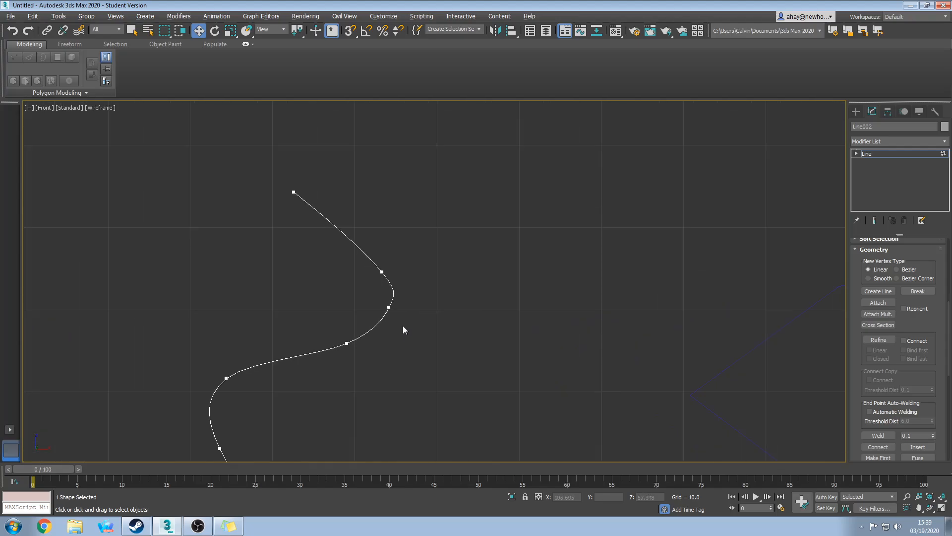
click(383, 302)
drag(399, 290, 404, 302)
click(432, 355)
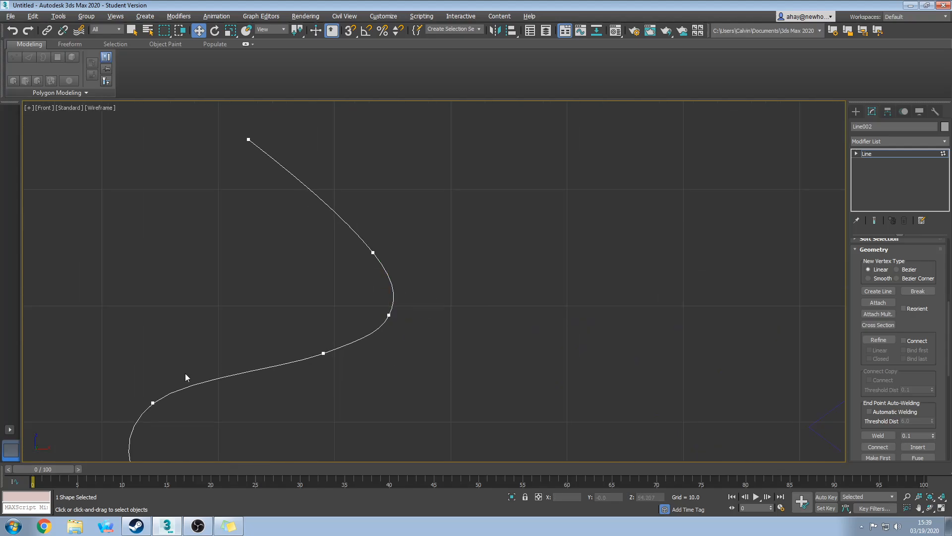
scroll(366, 245, down, 6)
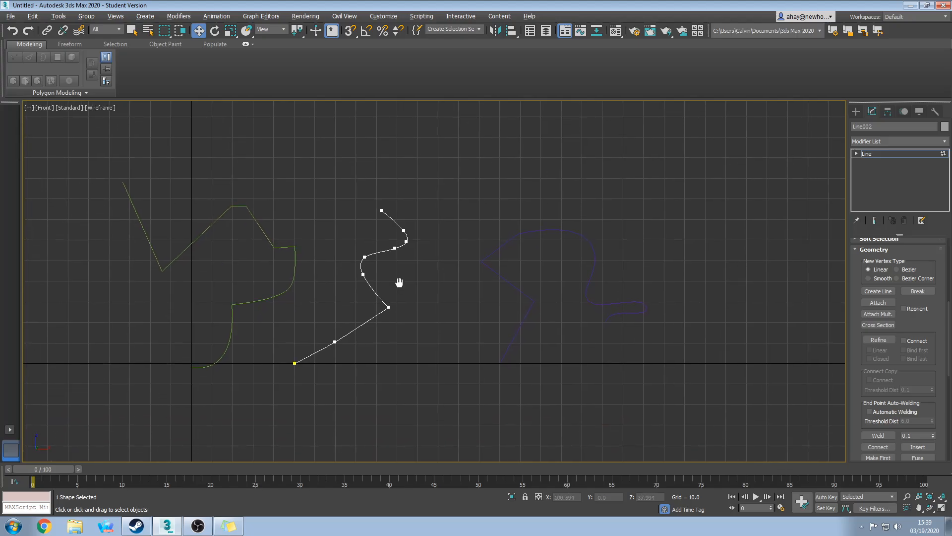
scroll(355, 329, up, 5)
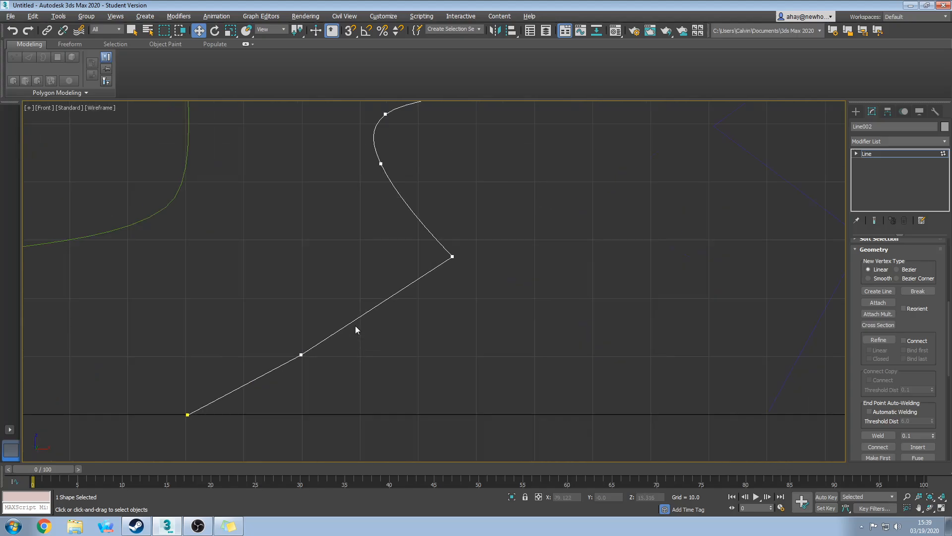
middle_drag(419, 287, 335, 426)
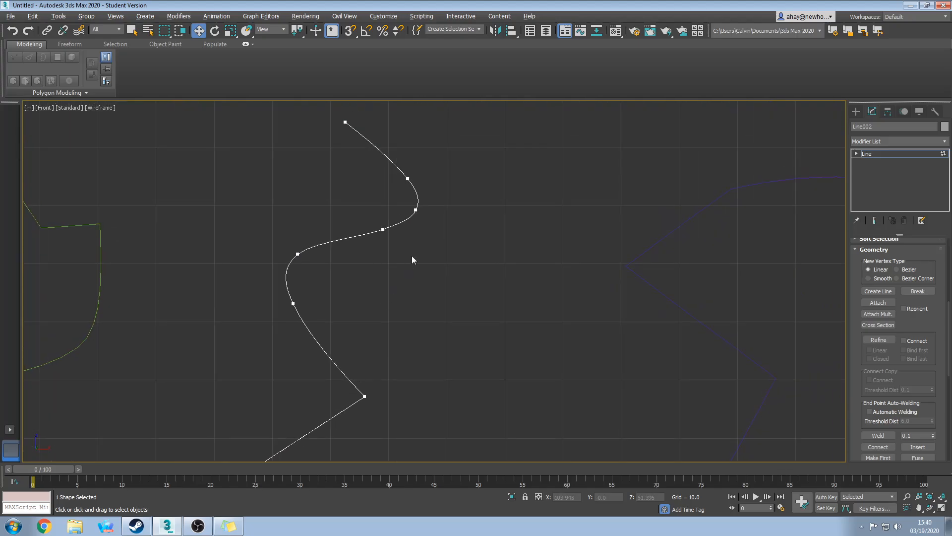
middle_drag(412, 259, 431, 362)
scroll(945, 292, up, 3)
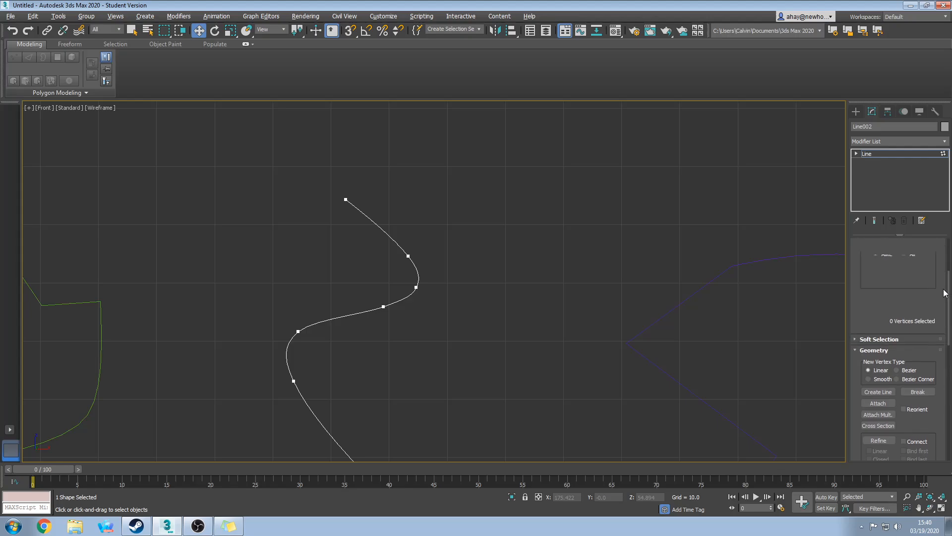
scroll(945, 293, up, 3)
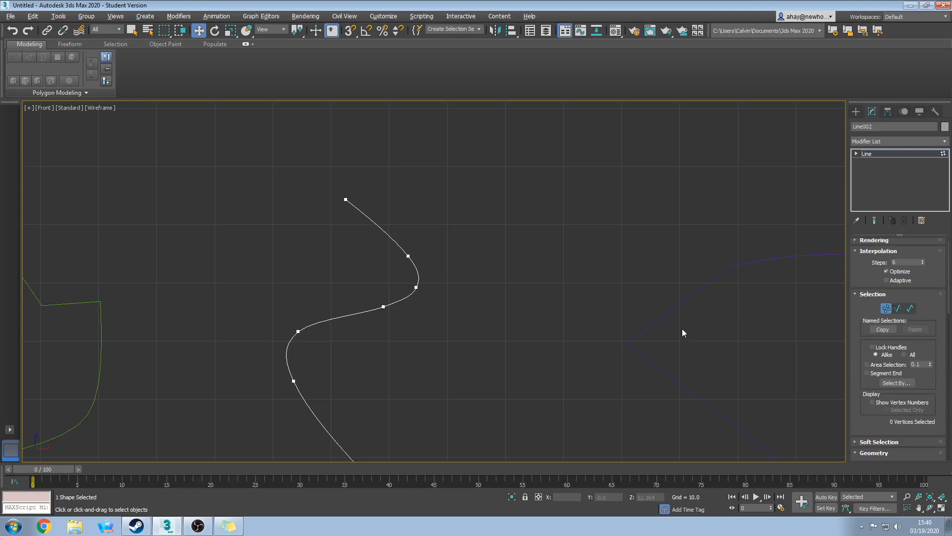
middle_drag(442, 397, 438, 276)
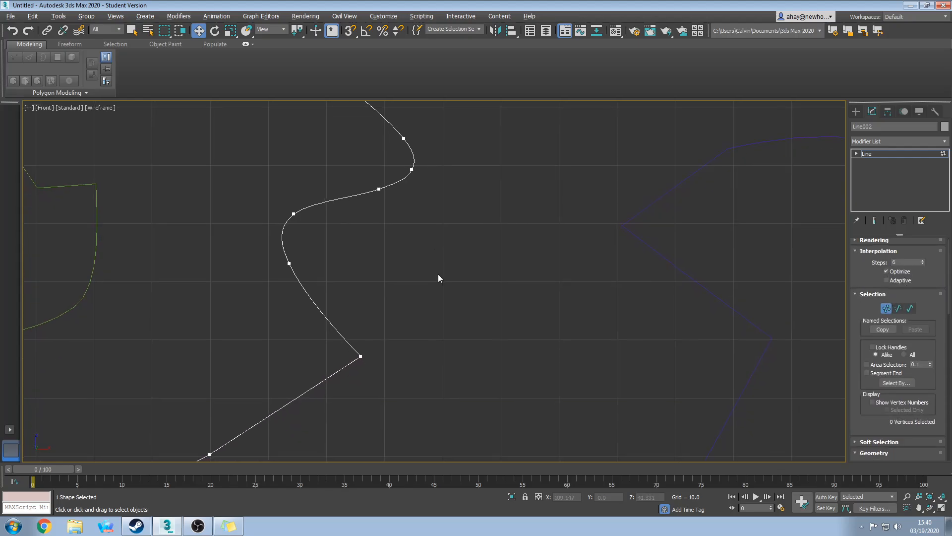
scroll(438, 276, down, 5)
scroll(580, 294, up, 5)
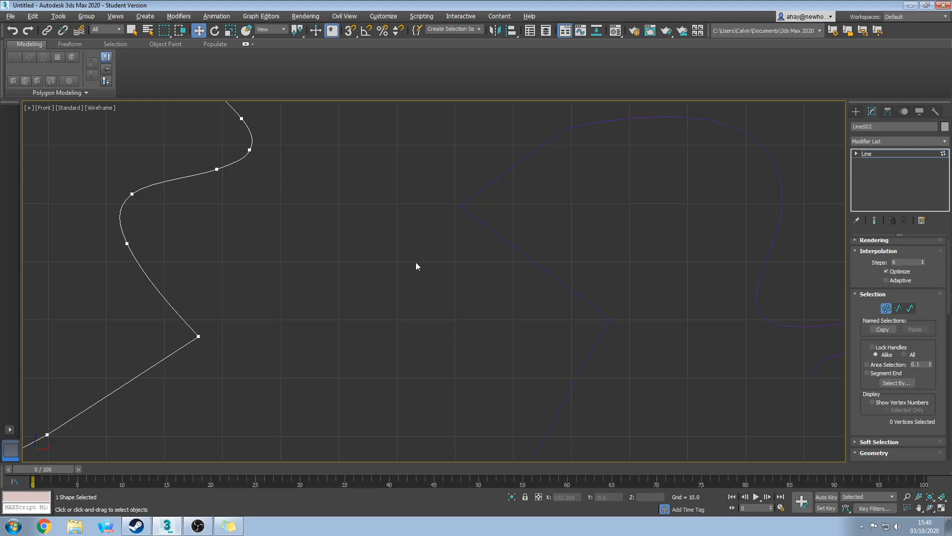
middle_drag(416, 263, 503, 327)
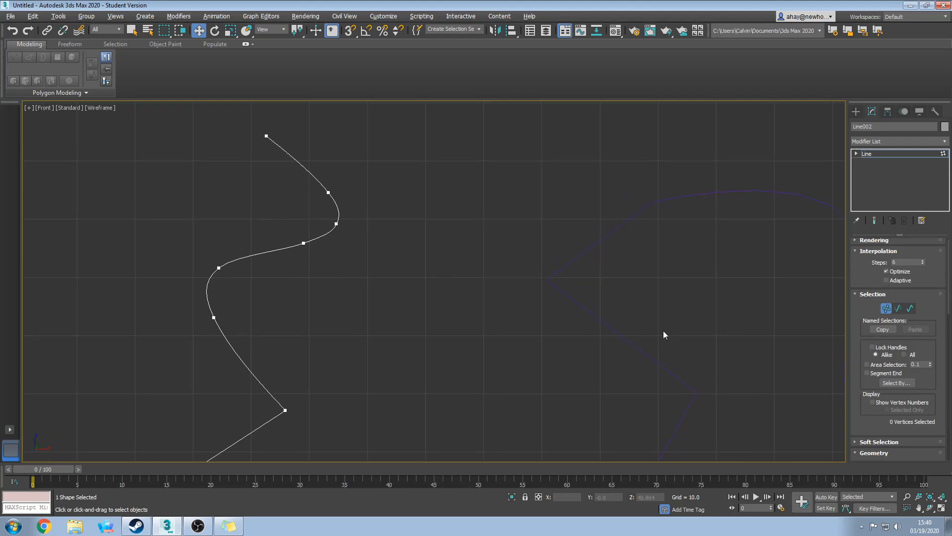
middle_drag(500, 356, 531, 290)
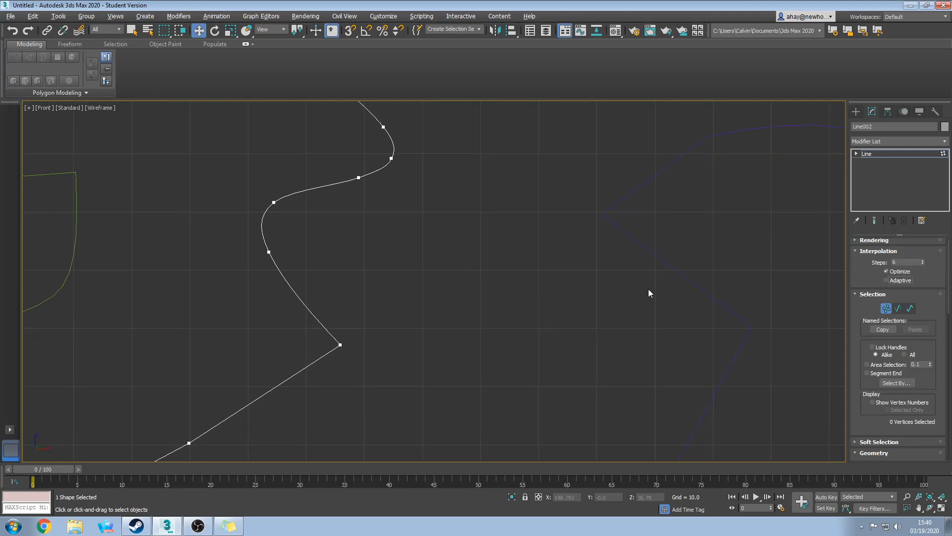
middle_drag(649, 290, 635, 317)
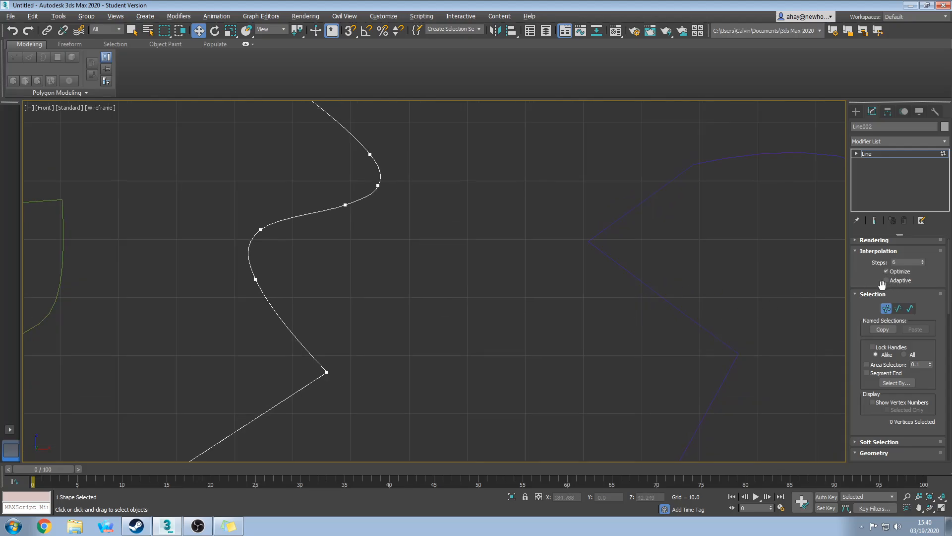
middle_drag(439, 332, 357, 333)
scroll(499, 251, down, 3)
scroll(498, 252, up, 2)
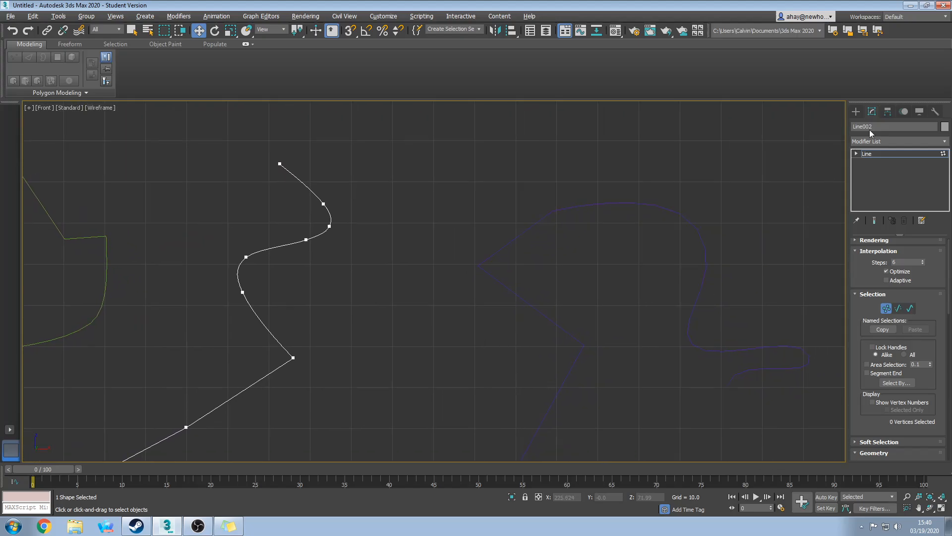
scroll(653, 273, down, 4)
Select the Line003 curve and show its modifier settings.
middle_drag(599, 220, 476, 293)
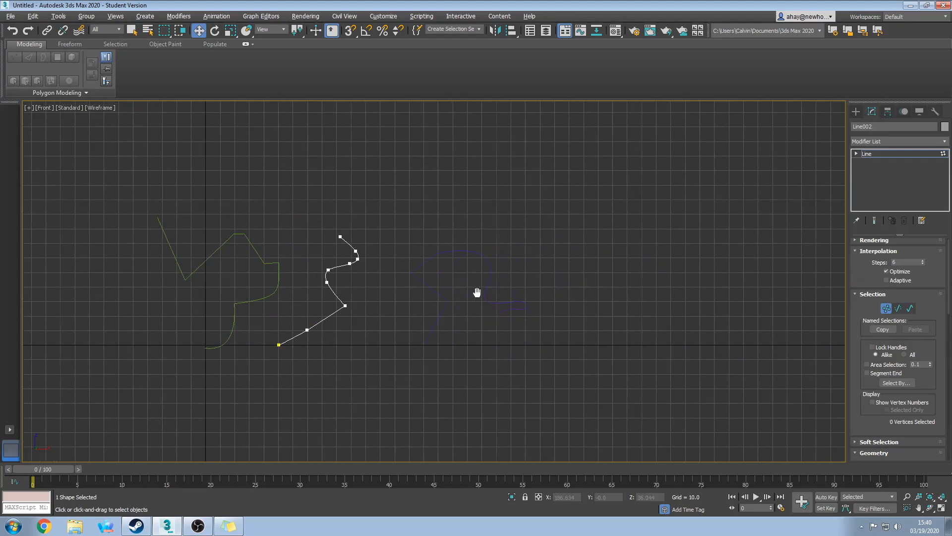
click(856, 112)
click(452, 253)
scroll(480, 302, up, 5)
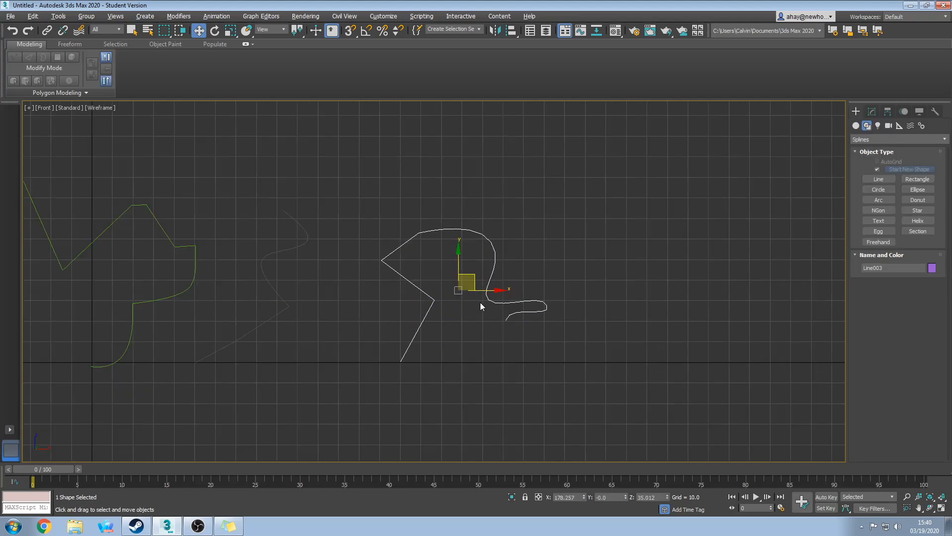
scroll(634, 296, down, 3)
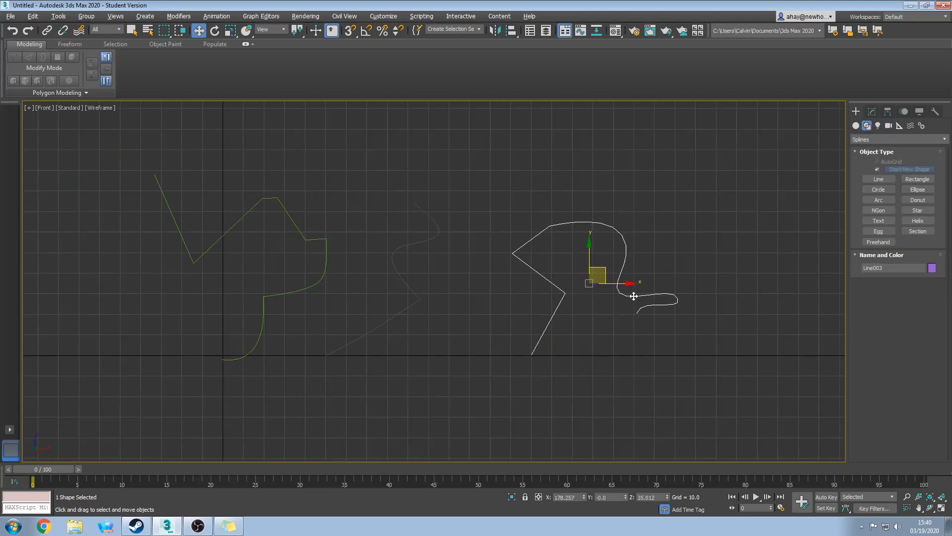
middle_drag(441, 319, 423, 344)
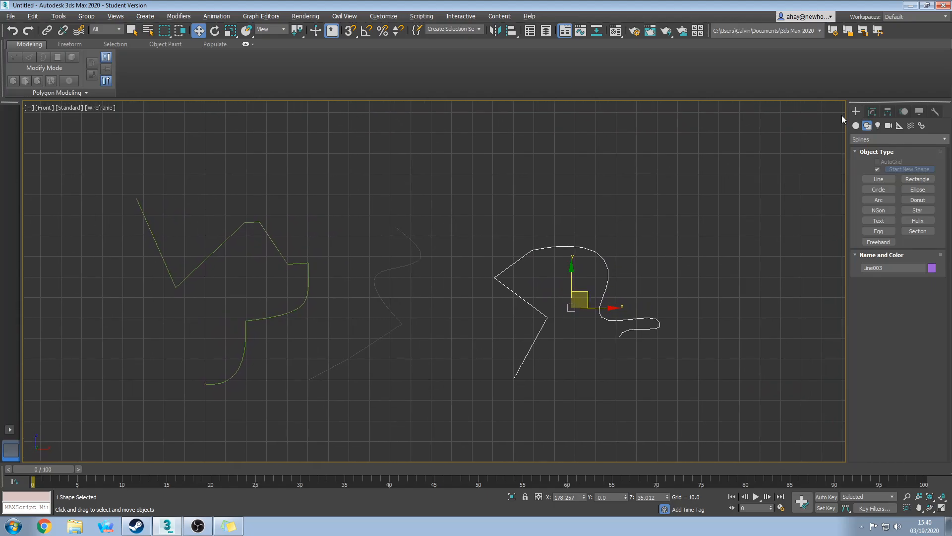
click(872, 112)
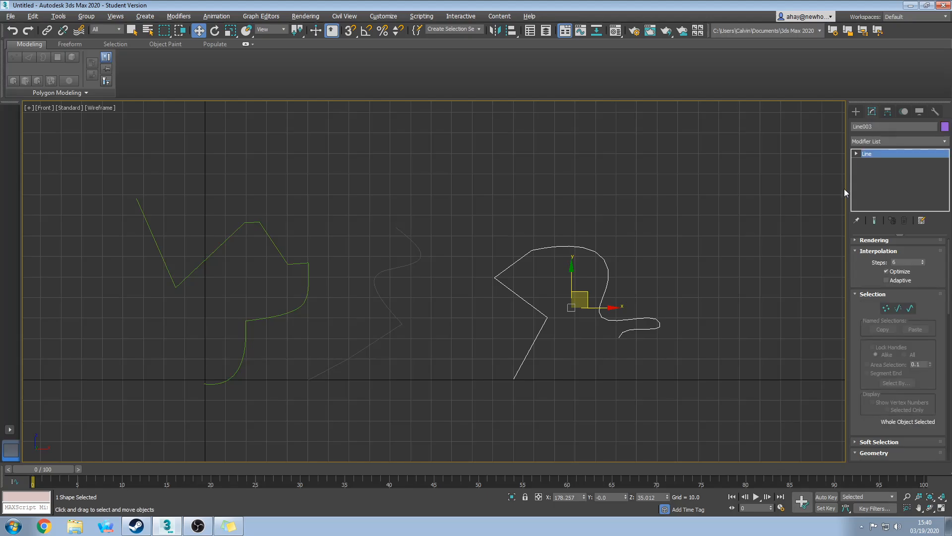
Marquee-select all three curves and delete them, leaving the Front view empty.
drag(627, 394, 320, 238)
drag(672, 355, 621, 360)
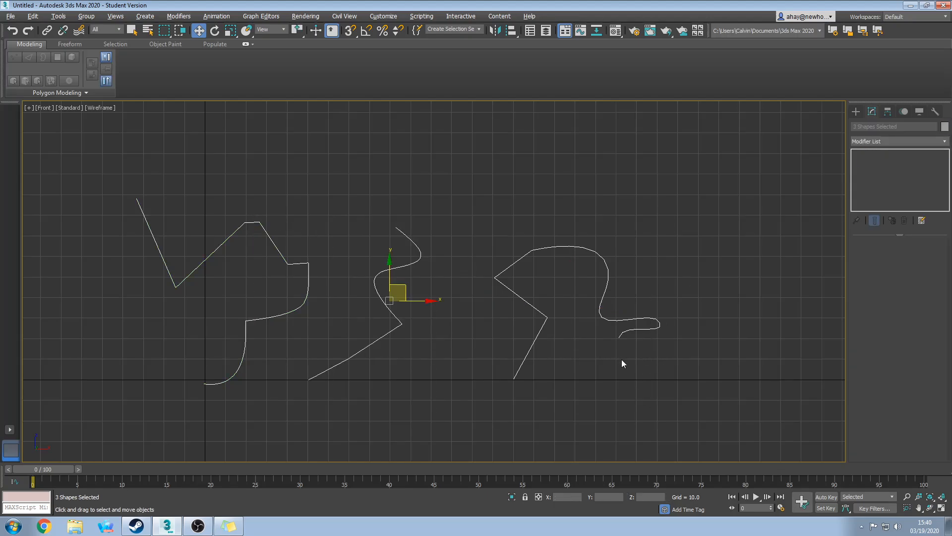
key(Delete)
scroll(698, 295, down, 4)
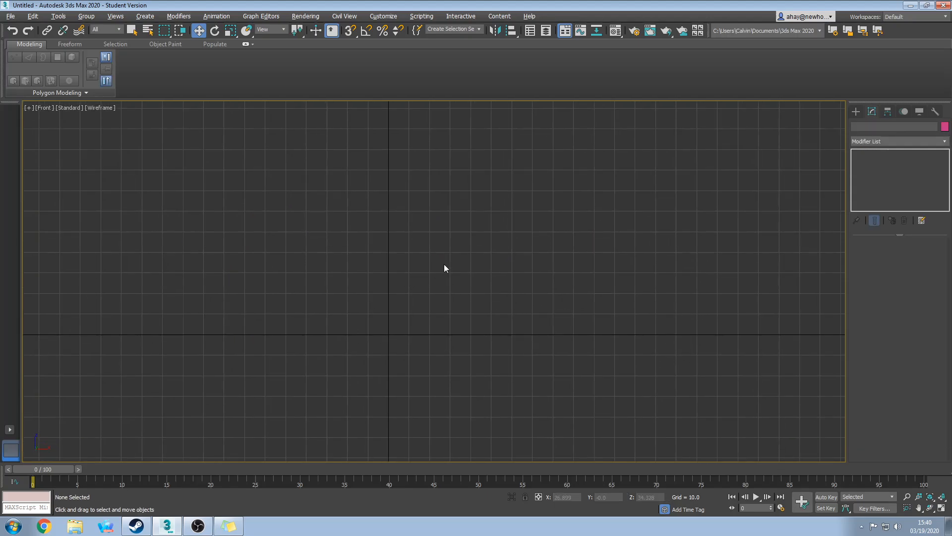
middle_drag(428, 272, 453, 305)
scroll(454, 304, up, 3)
Start a new Line at the origin, placing the base vertex and curved outer bottom corner.
click(854, 112)
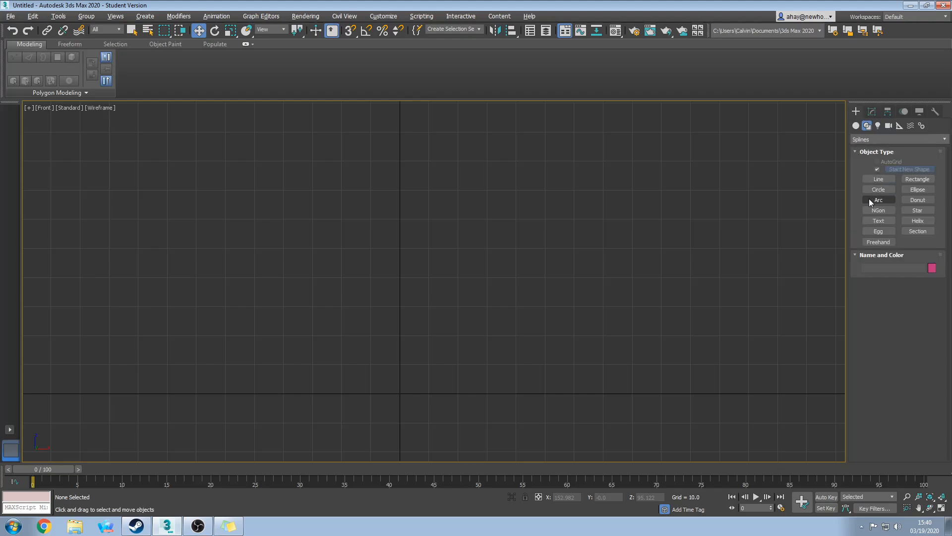
click(880, 179)
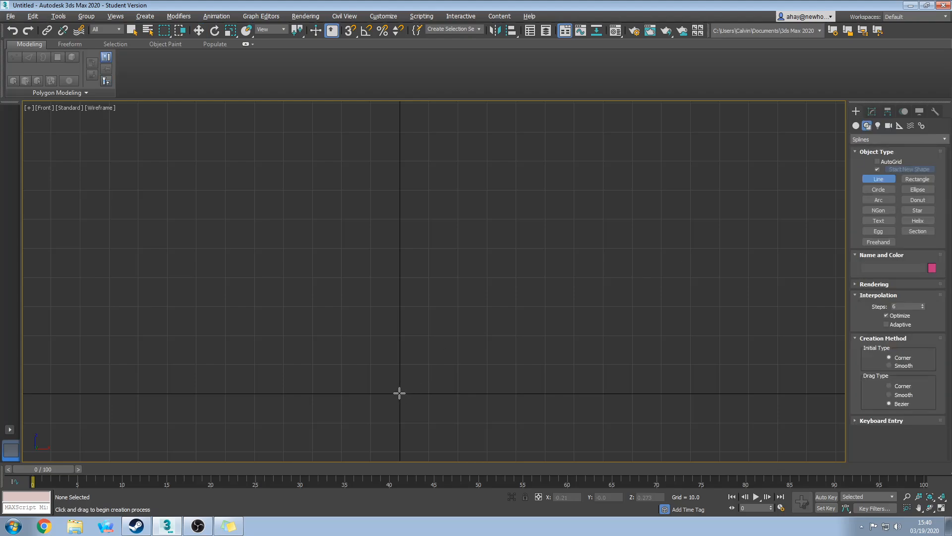
click(400, 393)
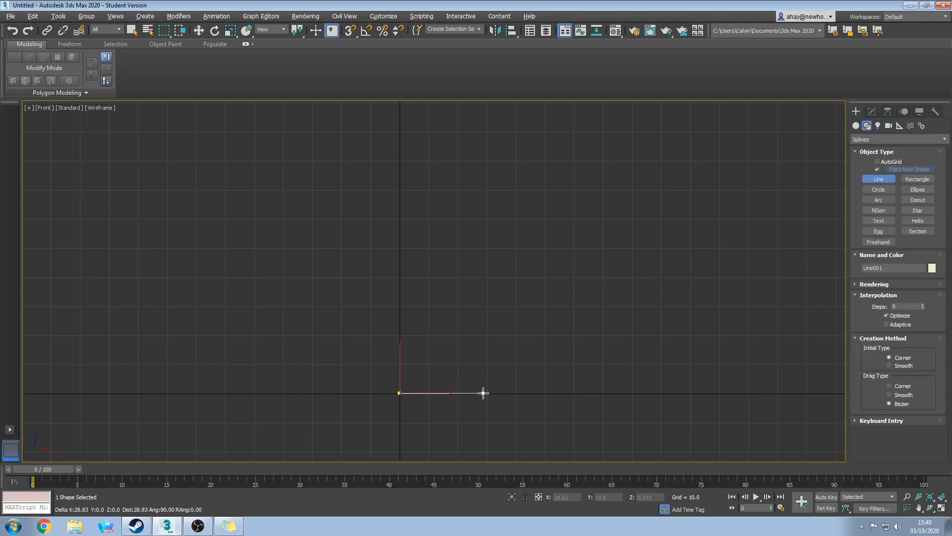
click(484, 392)
drag(519, 352, 523, 319)
middle_drag(523, 319, 516, 377)
Continue the profile up the back to a curved top, down the inner edge, and finish near the axis.
click(520, 237)
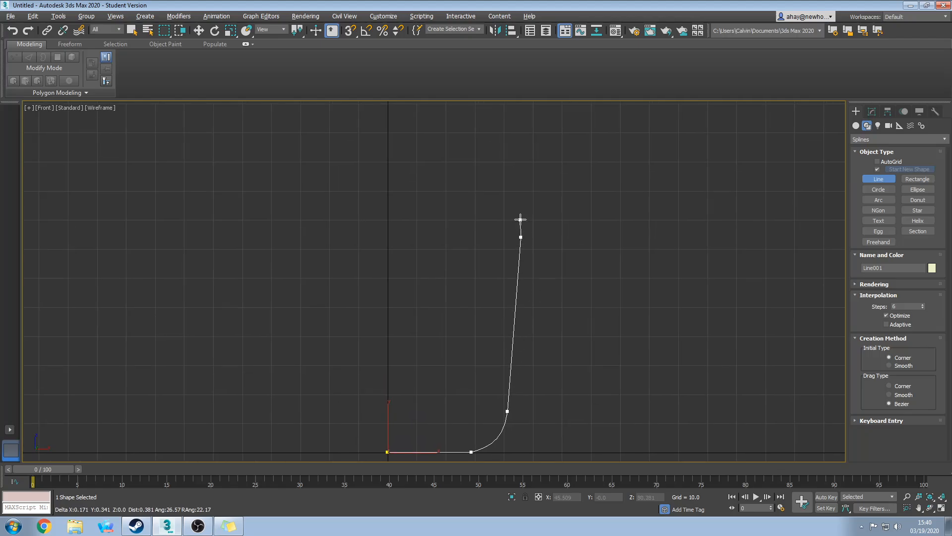
drag(537, 184, 525, 180)
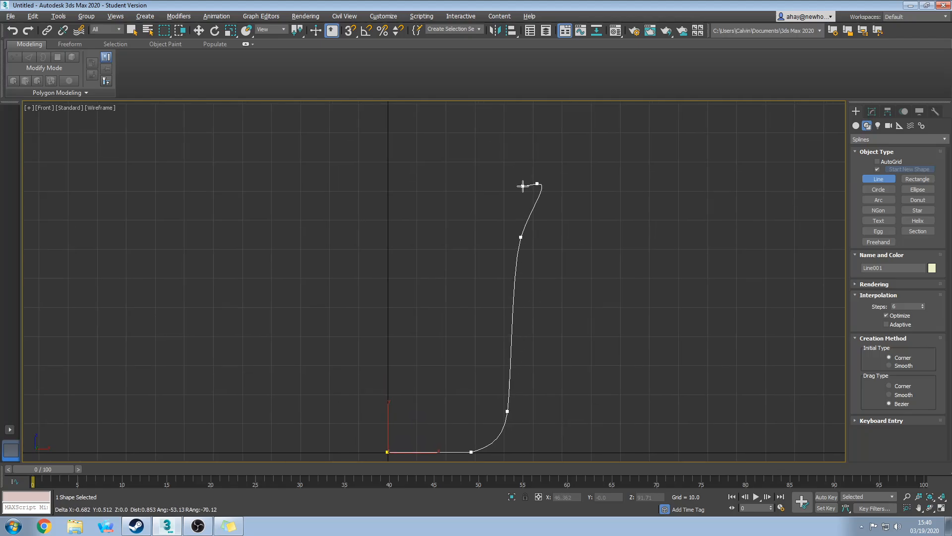
click(499, 231)
click(470, 397)
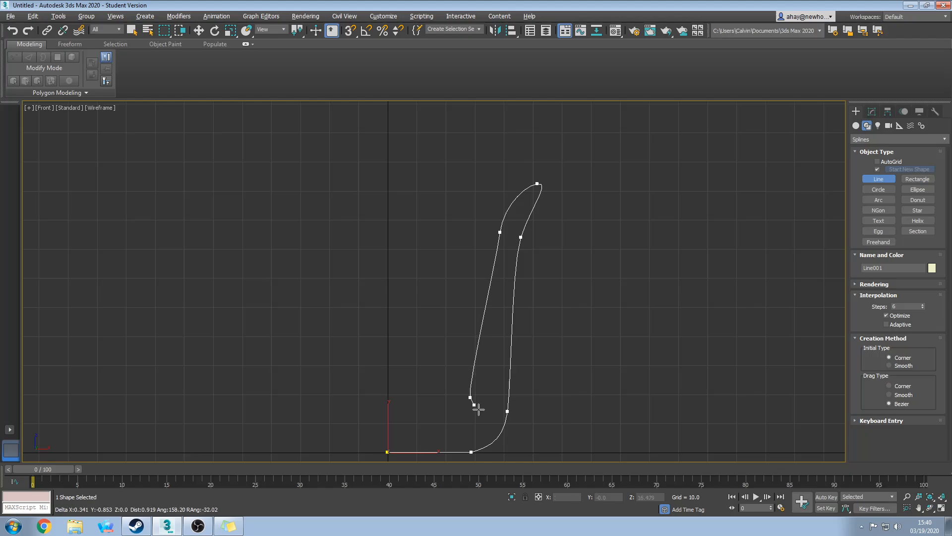
drag(478, 409, 429, 395)
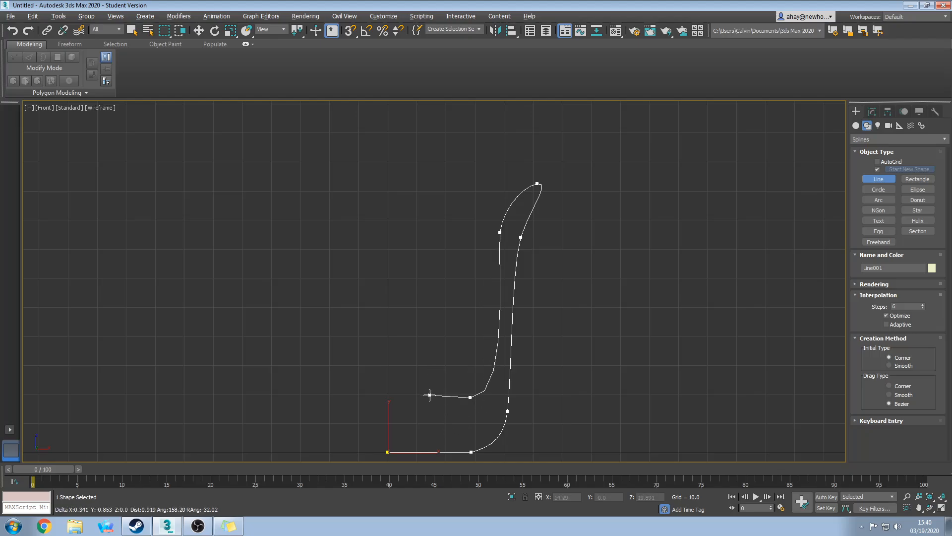
click(392, 401)
right_click(479, 431)
middle_drag(447, 436, 436, 390)
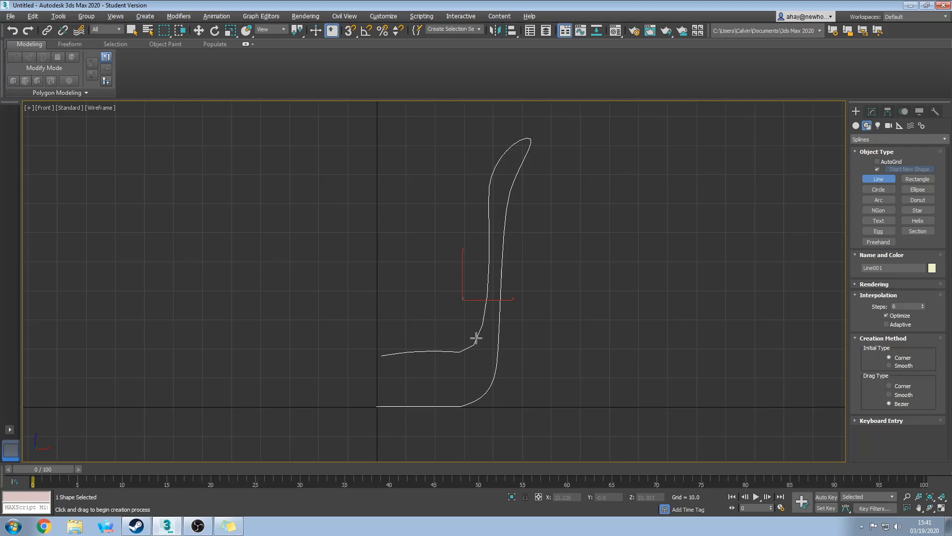
Open Line001 in the Modify panel and enter Vertex sub-object level.
click(872, 111)
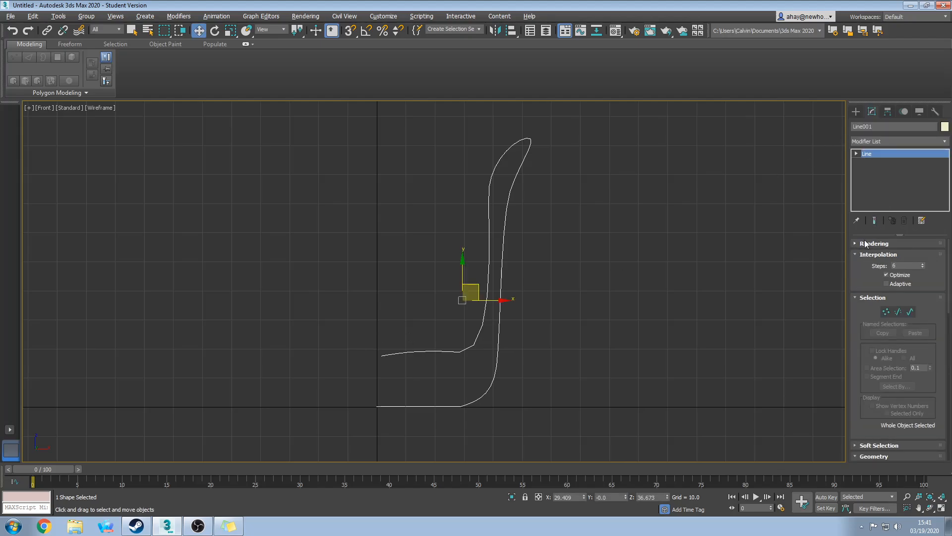
click(876, 243)
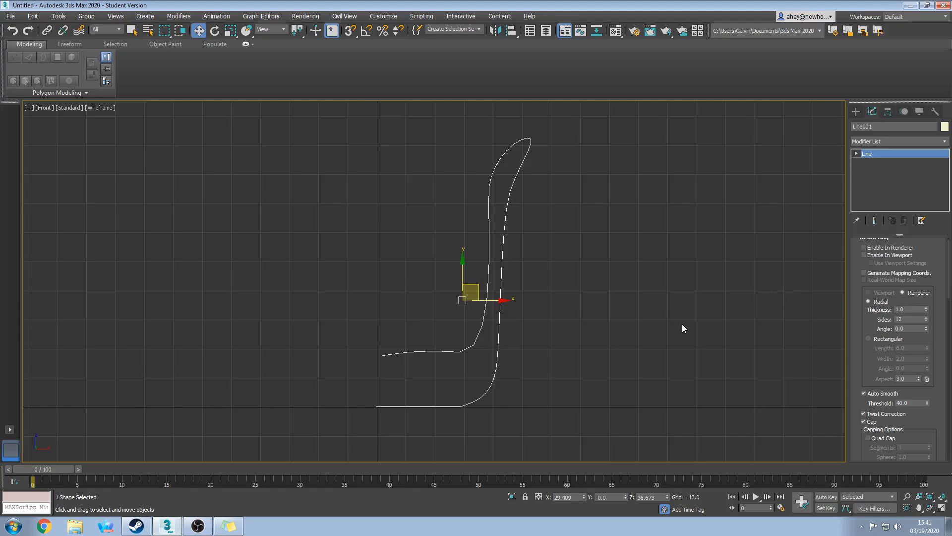
mouse_move(949, 269)
mouse_down()
mouse_move(948, 379)
mouse_move(945, 264)
mouse_up()
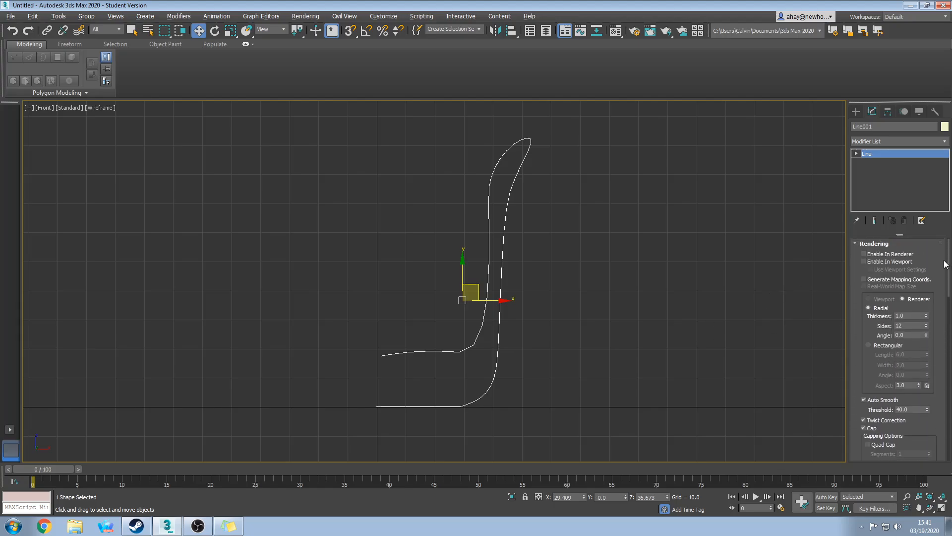
click(856, 154)
click(875, 162)
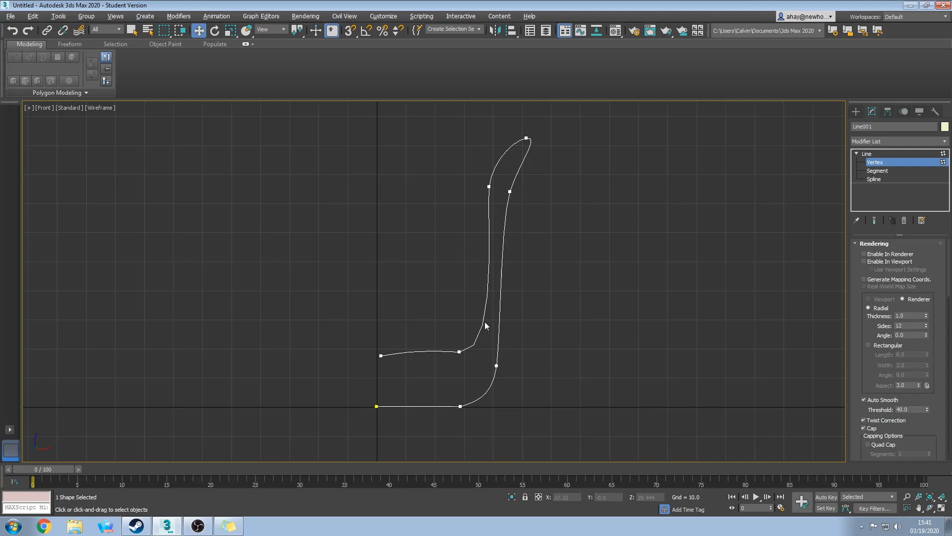
Lower the inner corner and left endpoint vertices so the inner end sits at X 0 above the origin.
mouse_move(468, 360)
mouse_down()
mouse_move(476, 352)
mouse_move(466, 367)
mouse_up()
click(450, 339)
drag(410, 383, 409, 383)
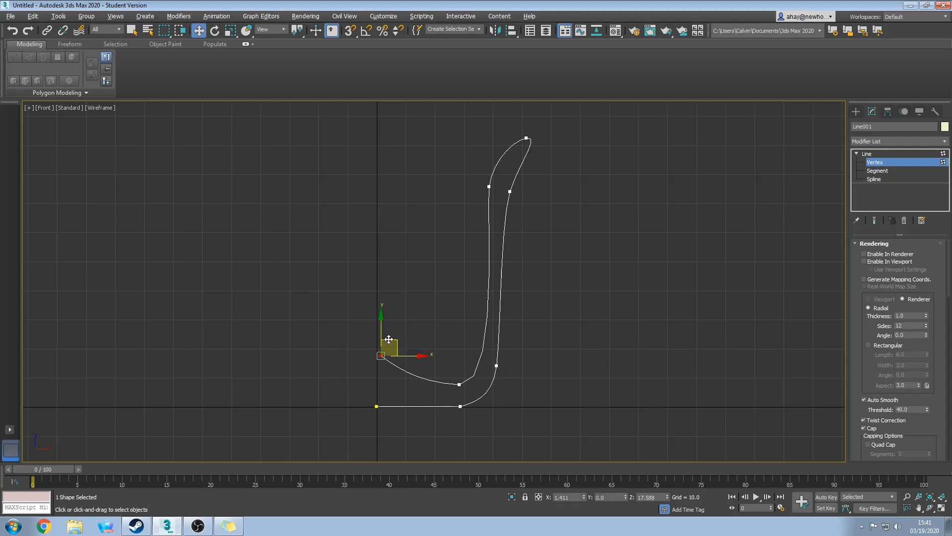
drag(394, 341, 391, 364)
scroll(388, 412, up, 8)
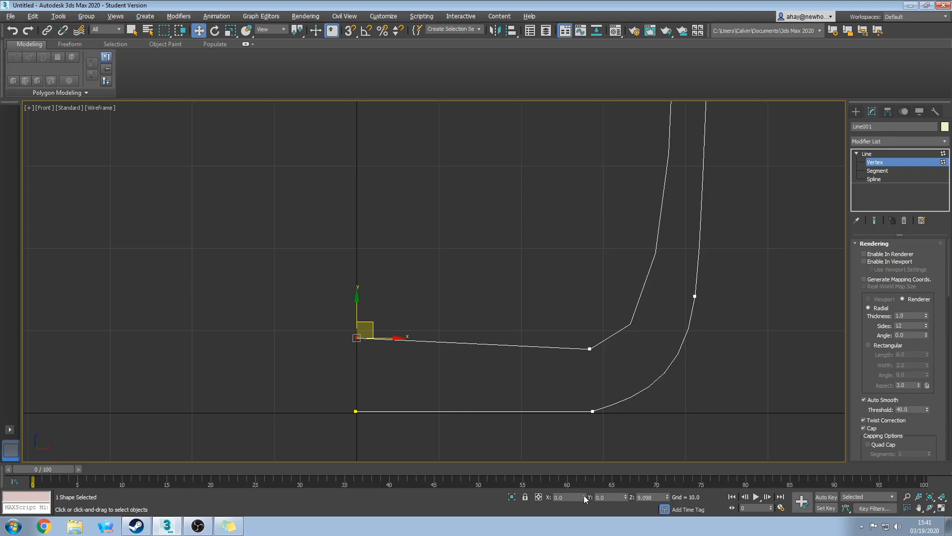
click(356, 411)
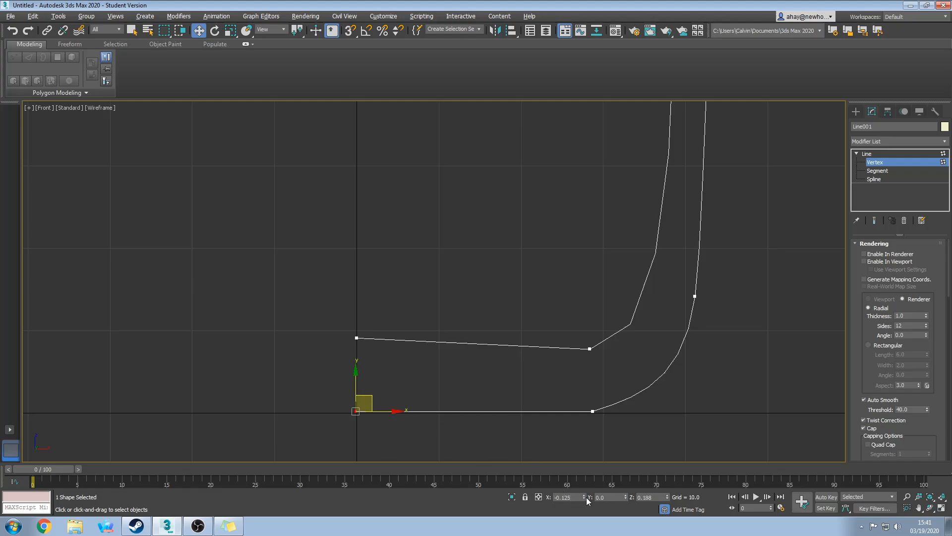
scroll(510, 394, down, 10)
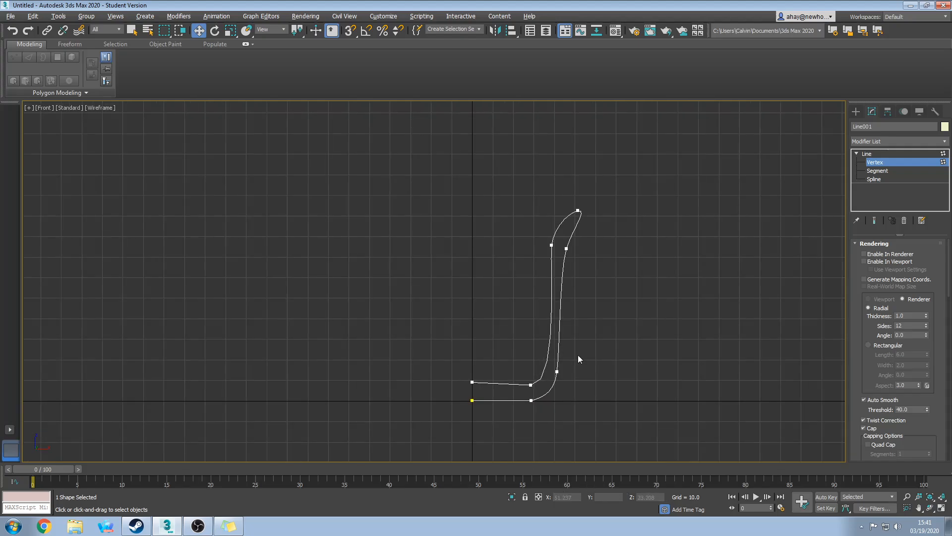
scroll(575, 377, up, 2)
middle_drag(569, 390, 510, 432)
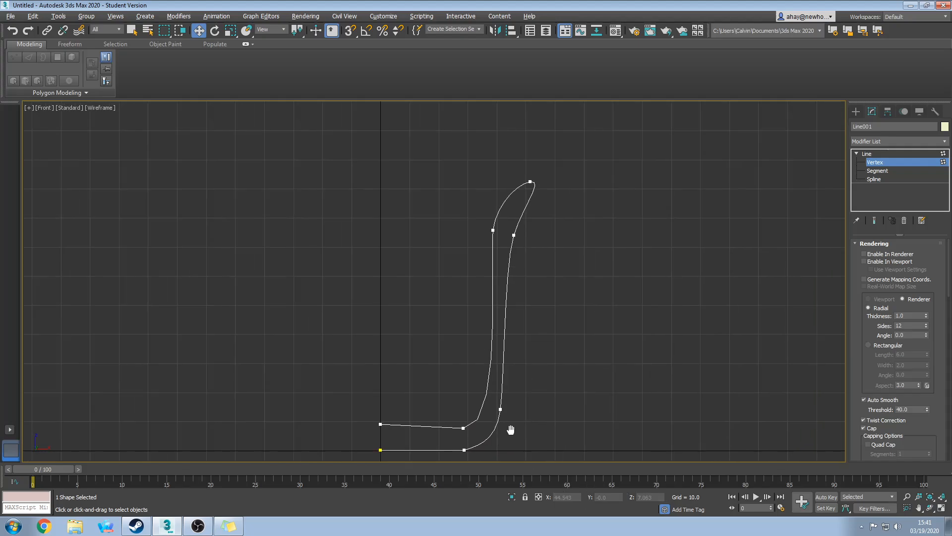
drag(948, 286, 947, 378)
Refine a vertex onto the inner back curve and move it up the curve.
click(878, 366)
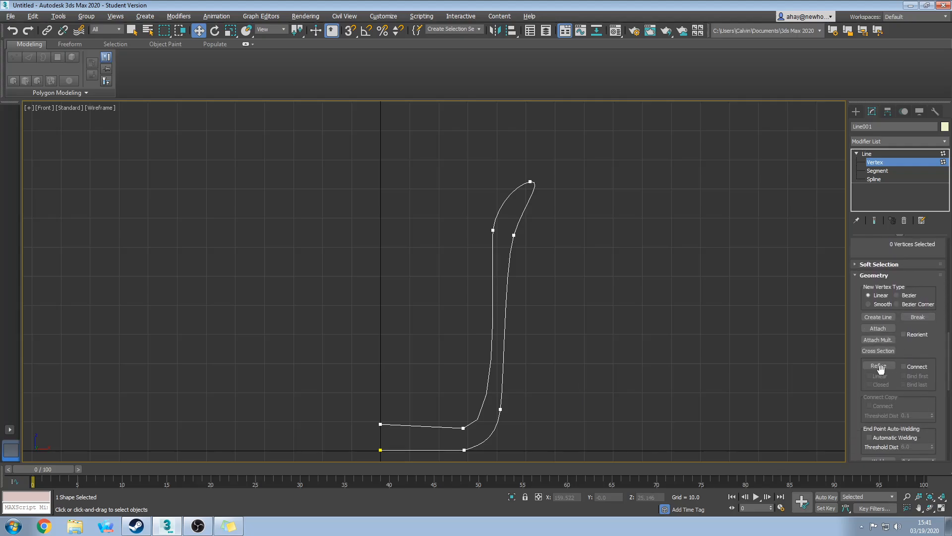
click(488, 391)
key(w)
click(486, 391)
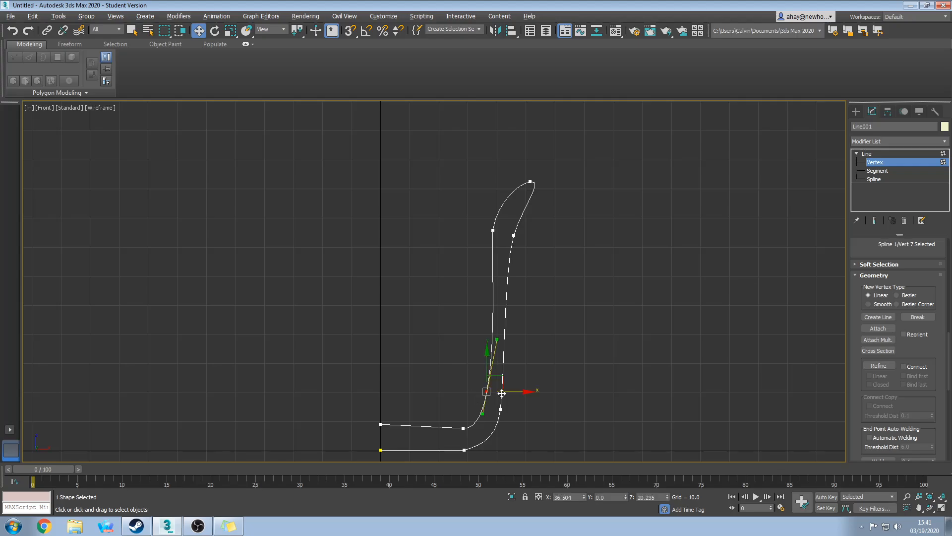
drag(502, 376, 500, 366)
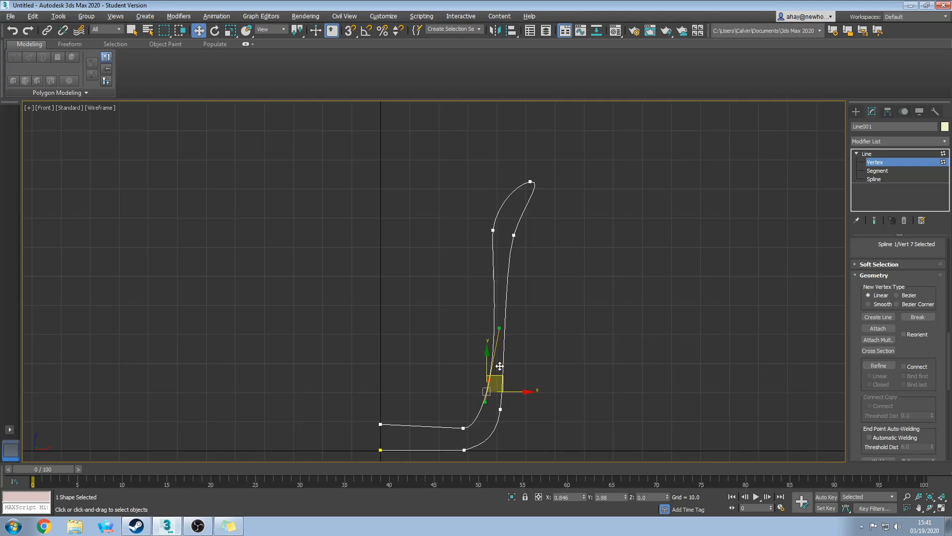
click(564, 347)
drag(602, 326, 634, 275)
middle_drag(580, 347, 606, 286)
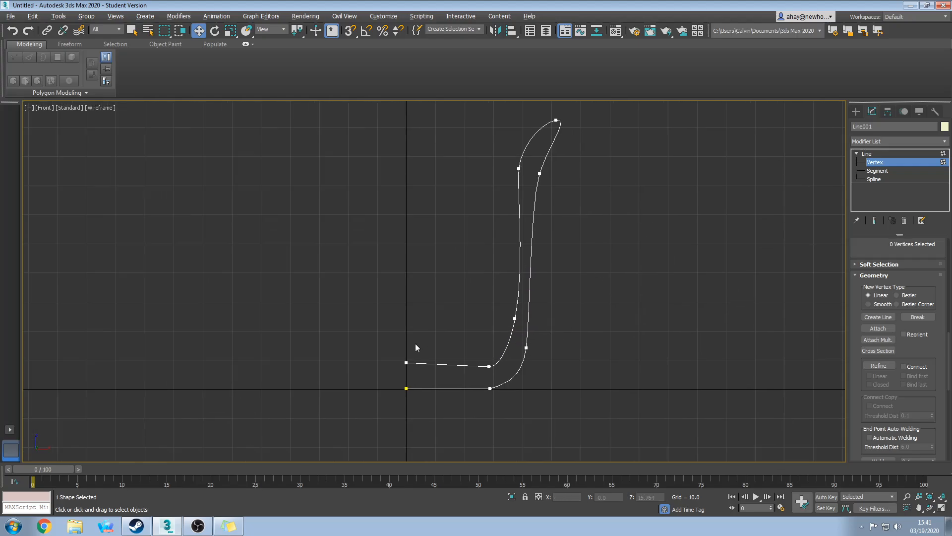
Nudge the inner-bend vertex down and right, then return to Line level.
click(406, 362)
drag(415, 344, 416, 350)
click(460, 376)
middle_drag(544, 369, 542, 369)
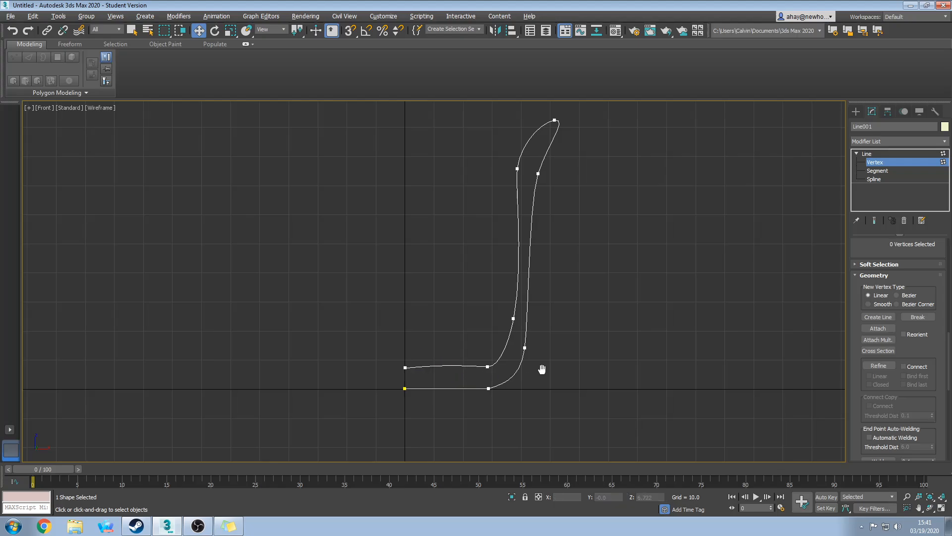
scroll(542, 369, down, 2)
click(885, 153)
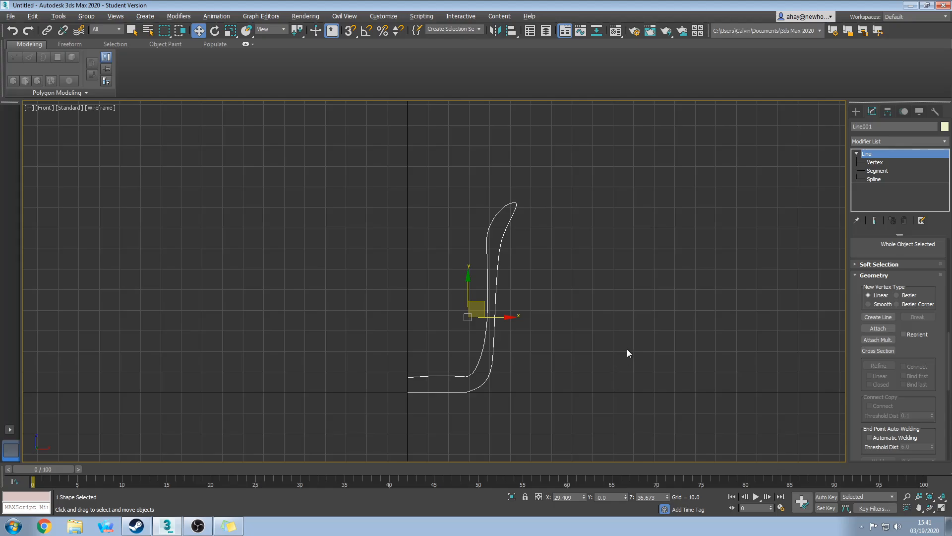
Apply a Lathe modifier to Line001 and set Align to Min after trying Max.
click(901, 142)
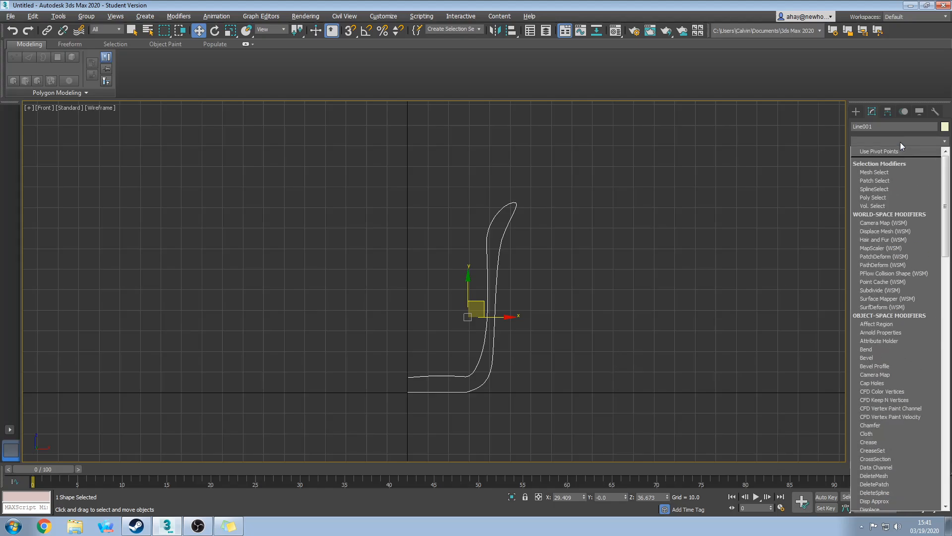
key(l)
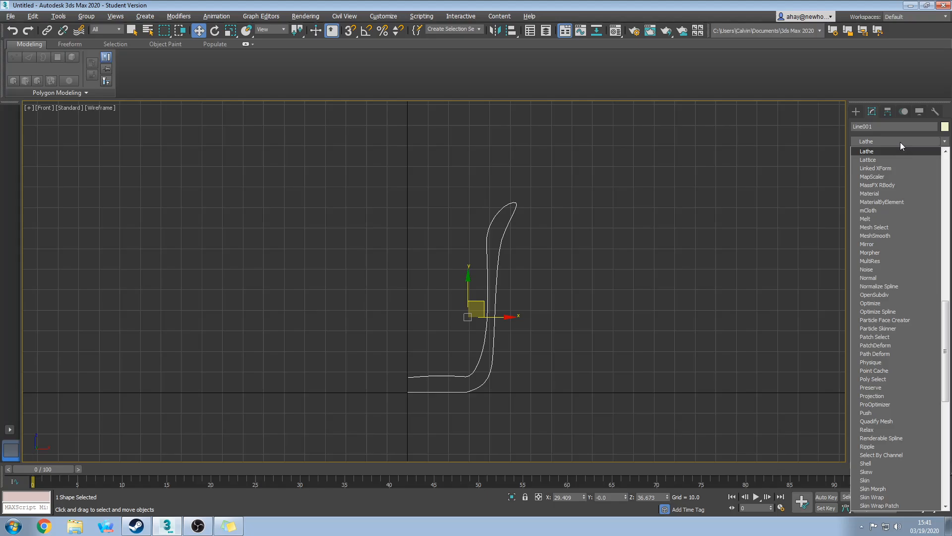
click(874, 149)
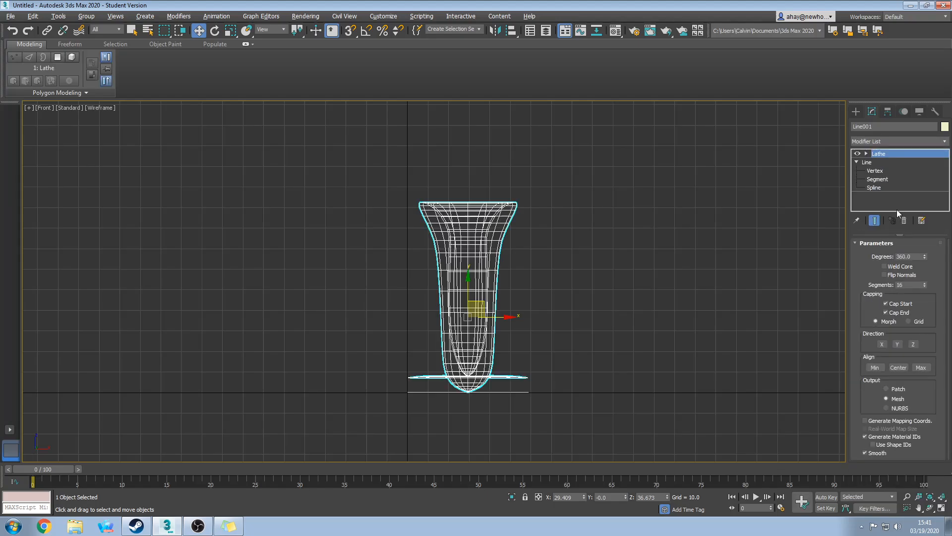
click(881, 367)
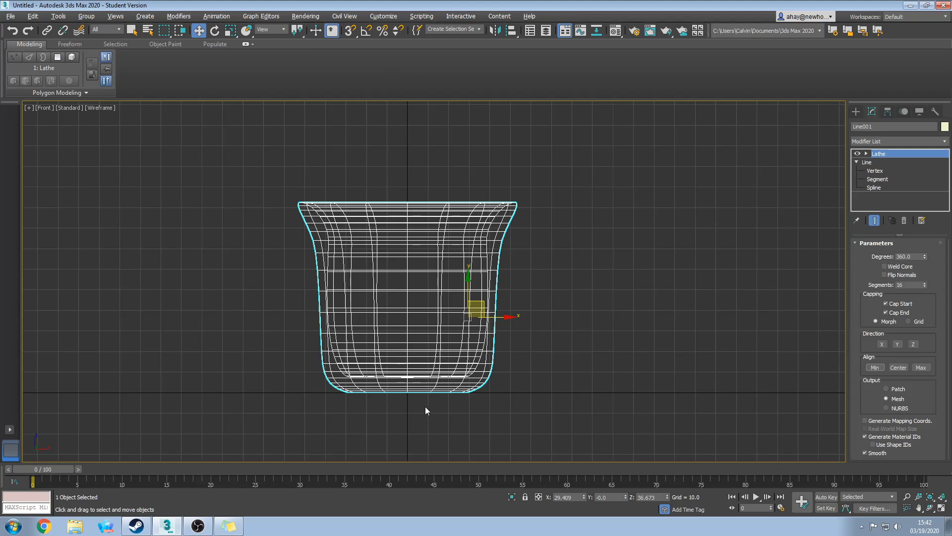
click(925, 368)
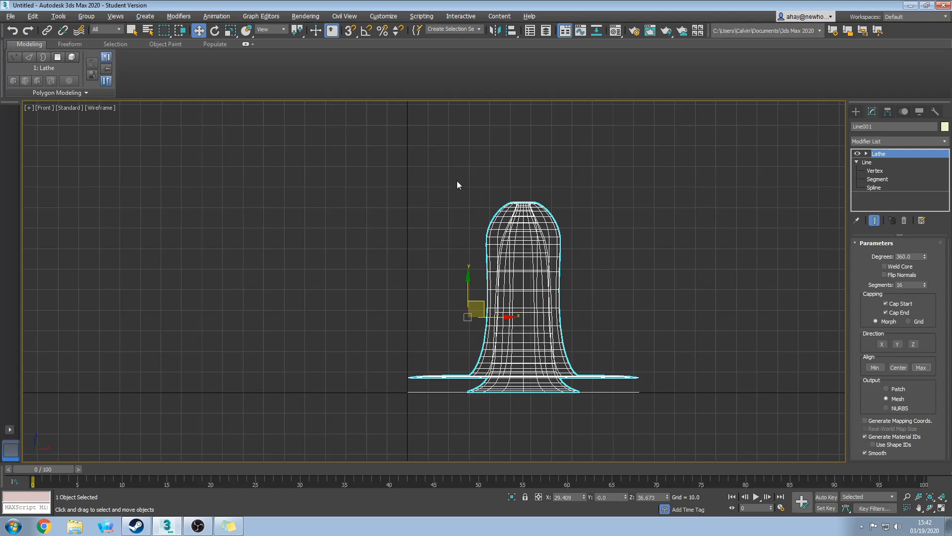
click(875, 367)
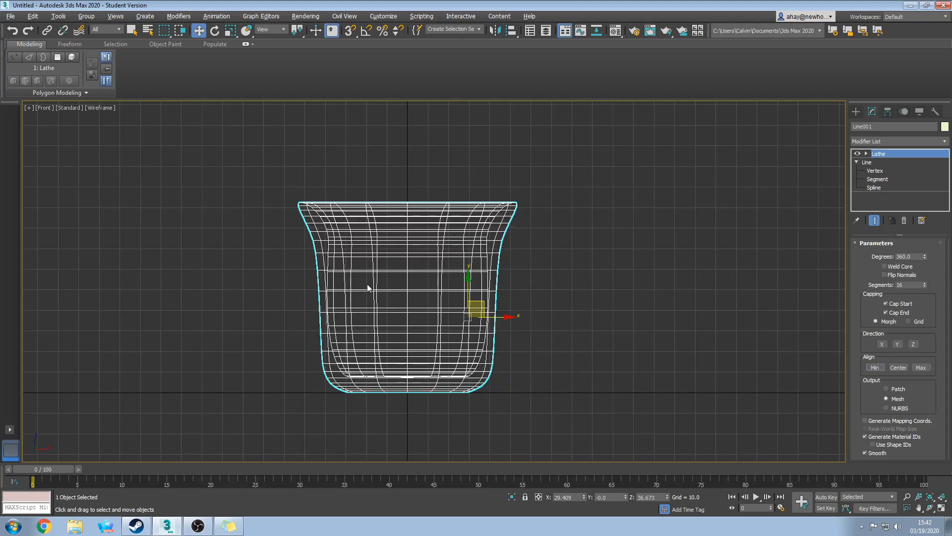
Try Lathe Segments of 4 and 3, then return to 16.
click(941, 508)
scroll(704, 427, down, 5)
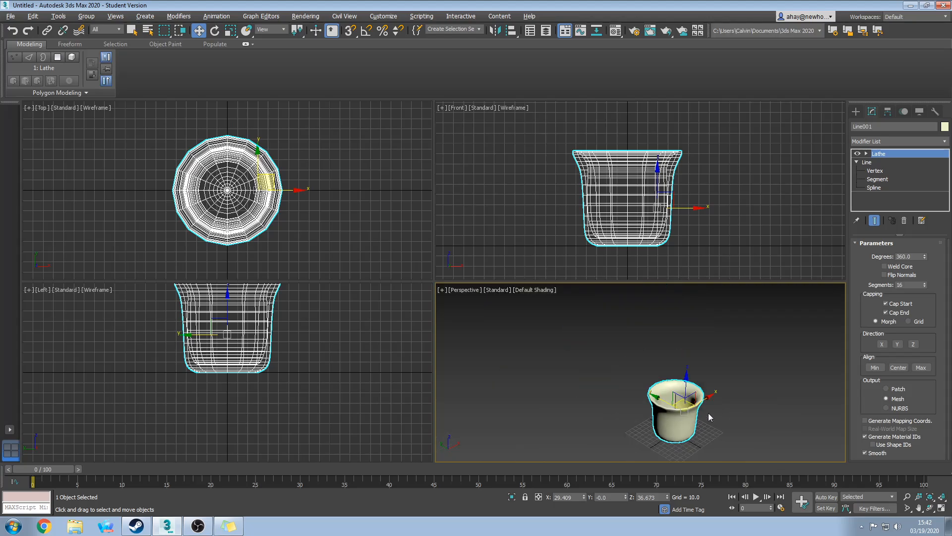
scroll(708, 412, up, 2)
click(903, 285)
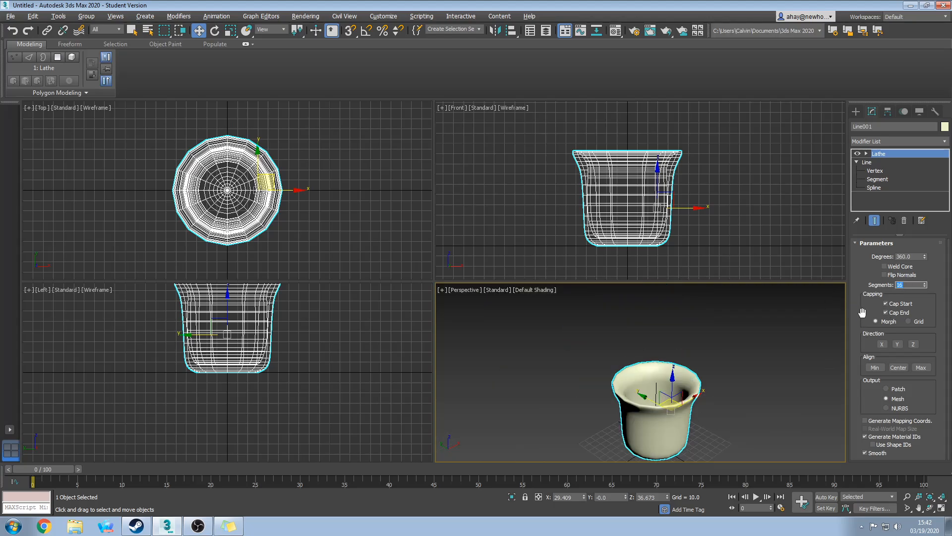
text(4)
key(Return)
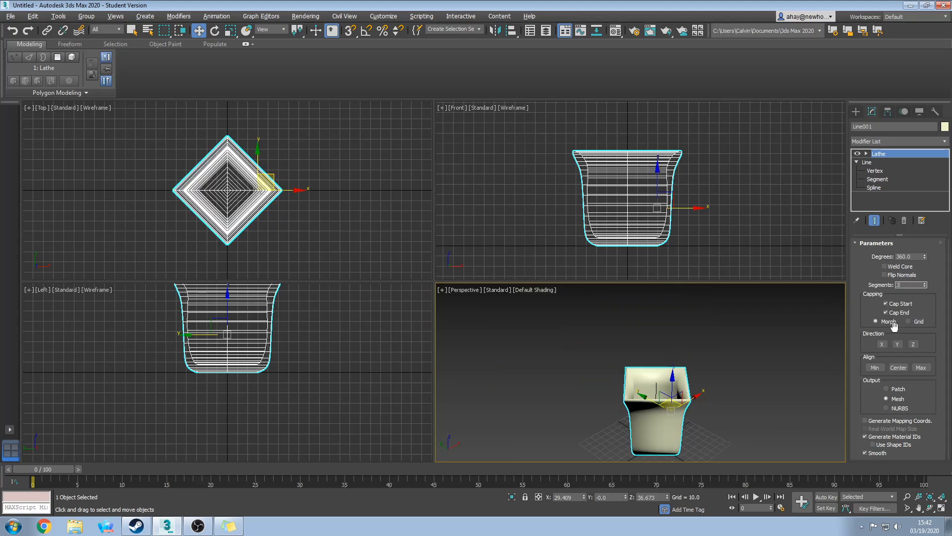
text(3)
key(Return)
text(16)
key(Return)
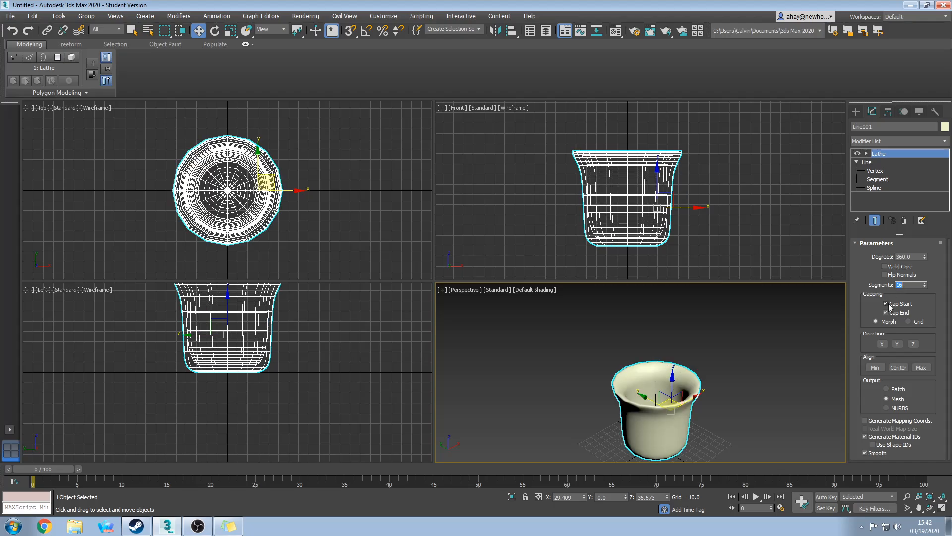
Set Lathe Segments to 32, checking the mesh with Edged Faces on, then off.
scroll(694, 386, up, 6)
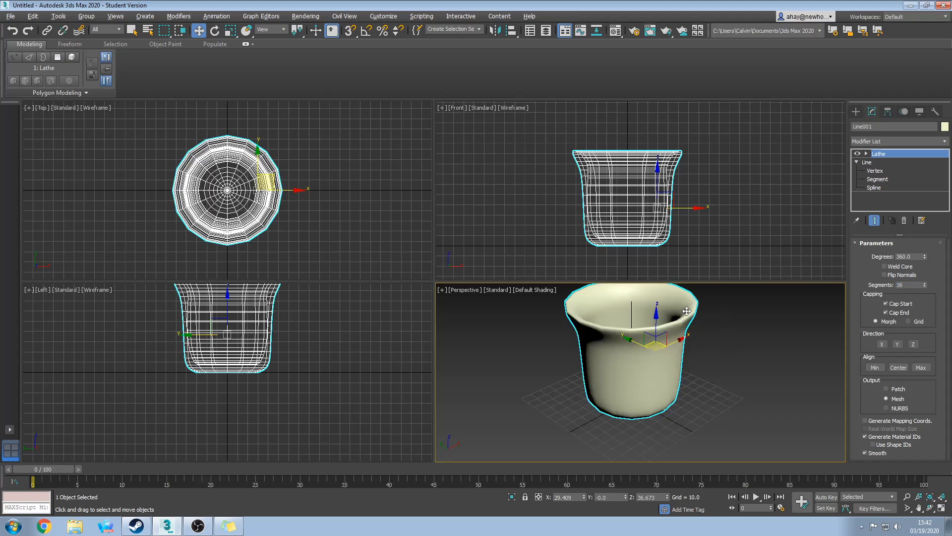
scroll(694, 386, up, 2)
key(F4)
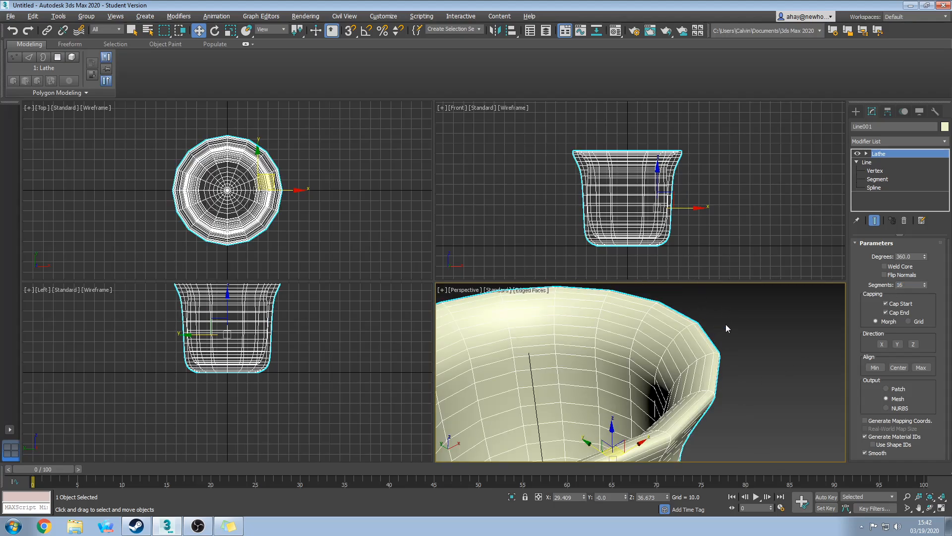
double_click(908, 286)
text(32)
key(Return)
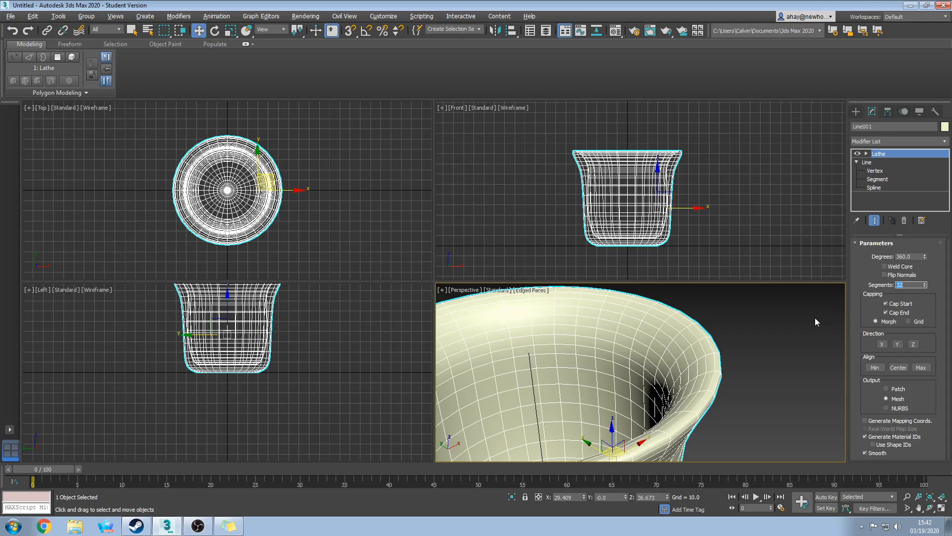
scroll(752, 356, down, 8)
key(F4)
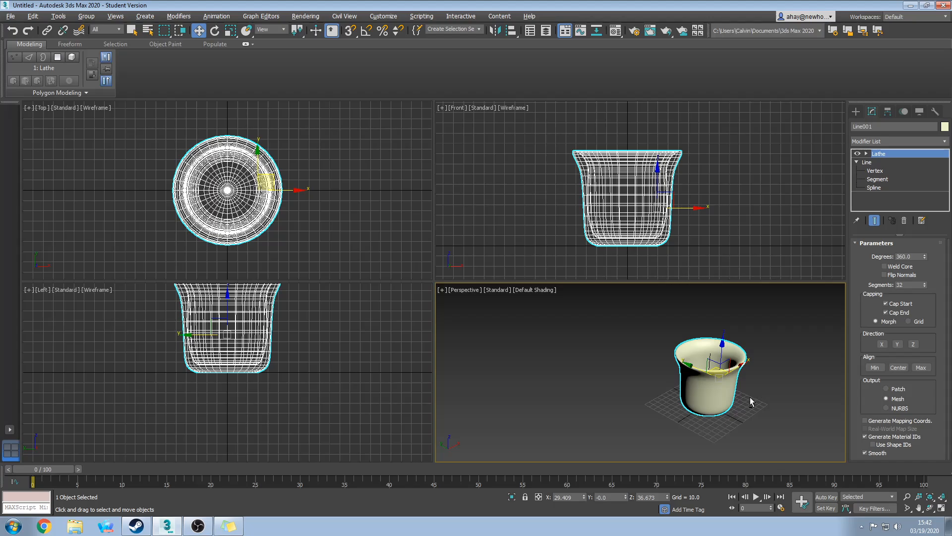
key(alt+w)
Turn on Weld Core for the cup's Lathe to clear the starburst at its base.
alt+middle_drag(692, 346, 674, 263)
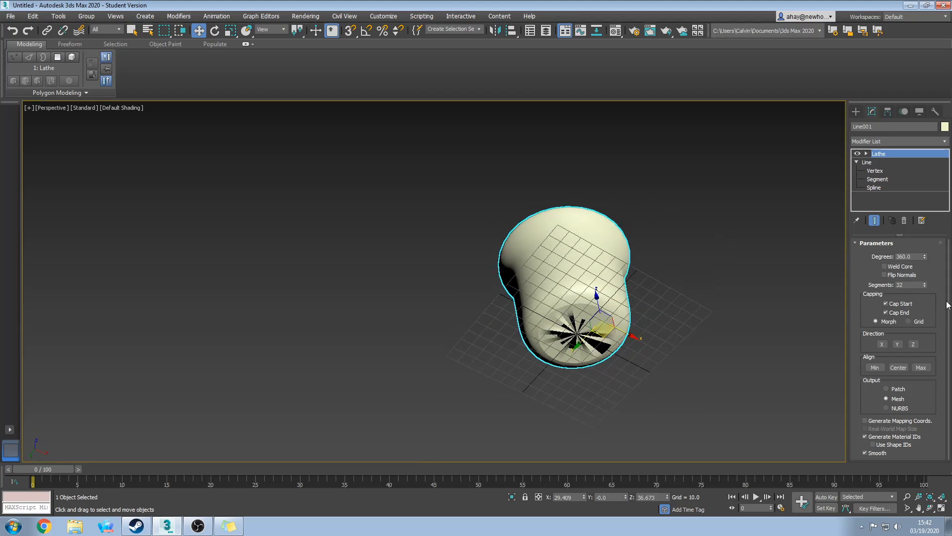
click(884, 267)
alt+middle_drag(639, 285, 702, 277)
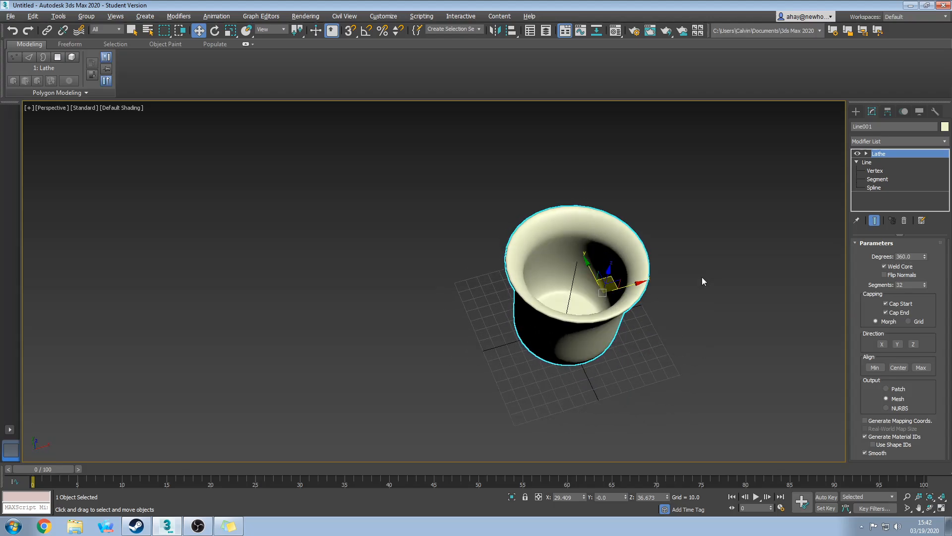
Select the Lathe's Axis sub-object and shift it along X, checking the cup from several angles.
click(867, 154)
click(882, 162)
alt+middle_drag(640, 317, 648, 262)
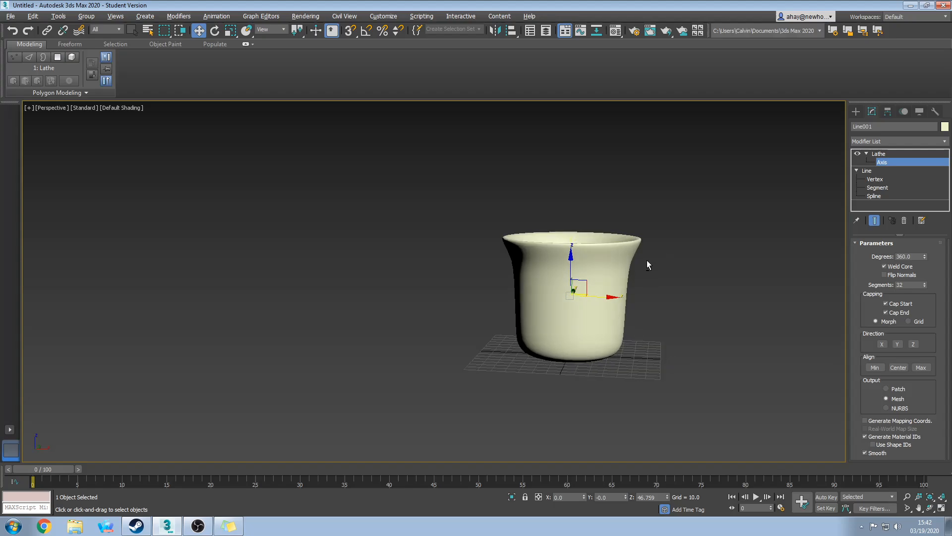
mouse_move(605, 297)
mouse_down()
mouse_move(618, 297)
mouse_move(593, 294)
mouse_up()
alt+middle_drag(594, 294, 669, 219)
alt+middle_drag(587, 301, 606, 371)
alt+middle_drag(733, 245, 670, 256)
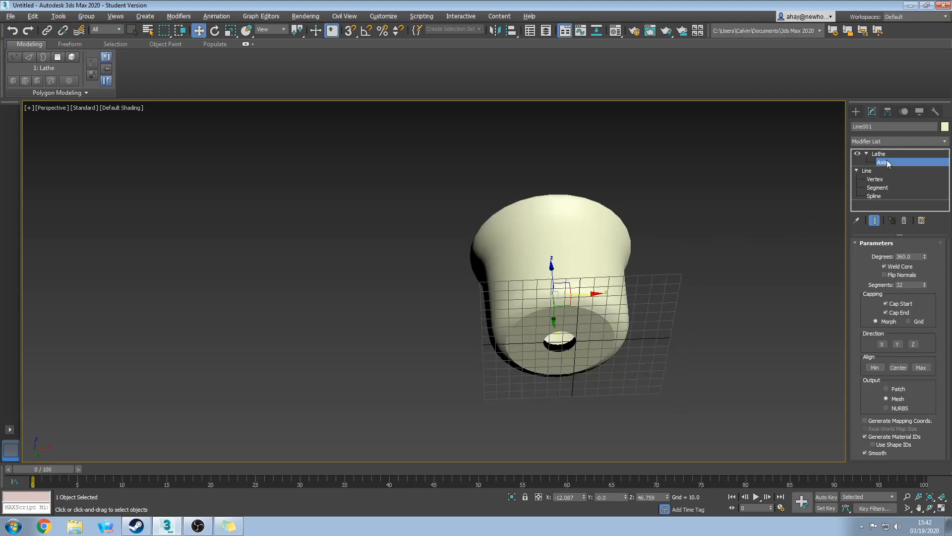
drag(582, 297, 621, 299)
alt+middle_drag(621, 299, 621, 434)
scroll(599, 320, up, 10)
middle_drag(505, 338, 570, 353)
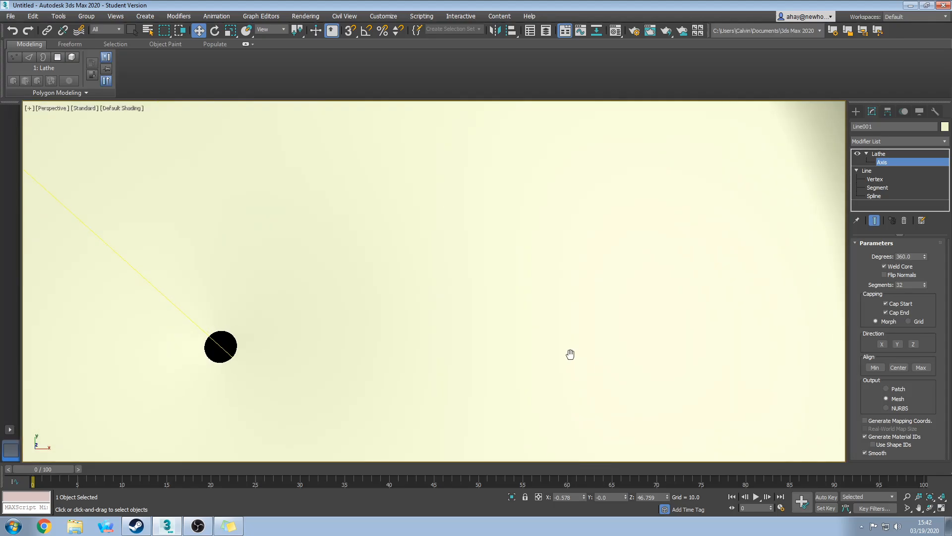
scroll(569, 353, down, 5)
drag(427, 241, 437, 241)
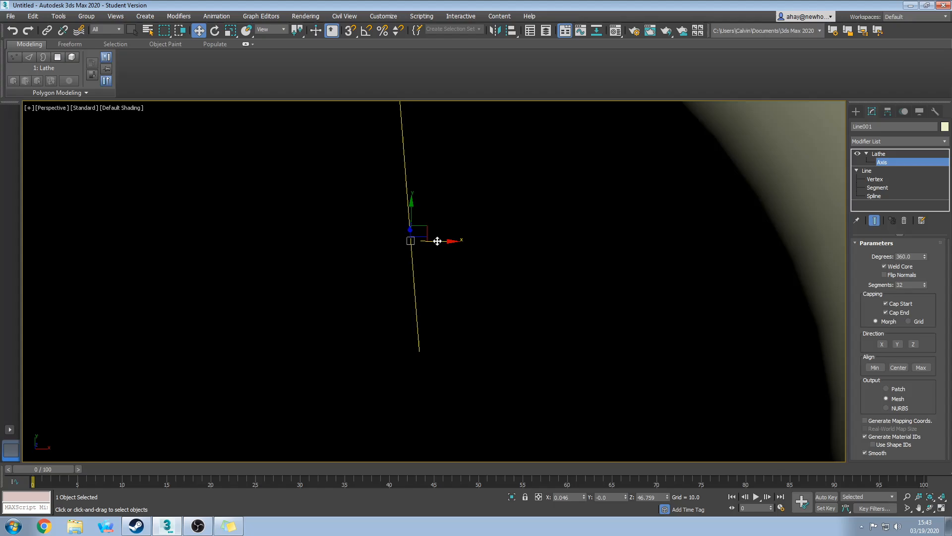
Reset the Lathe axis X position to 0.0.
click(564, 497)
right_click(585, 497)
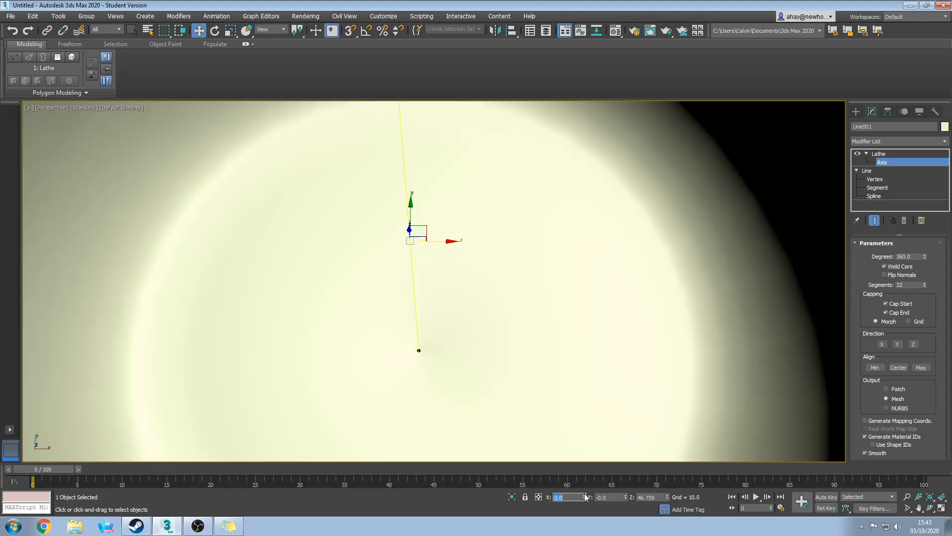
scroll(536, 303, down, 10)
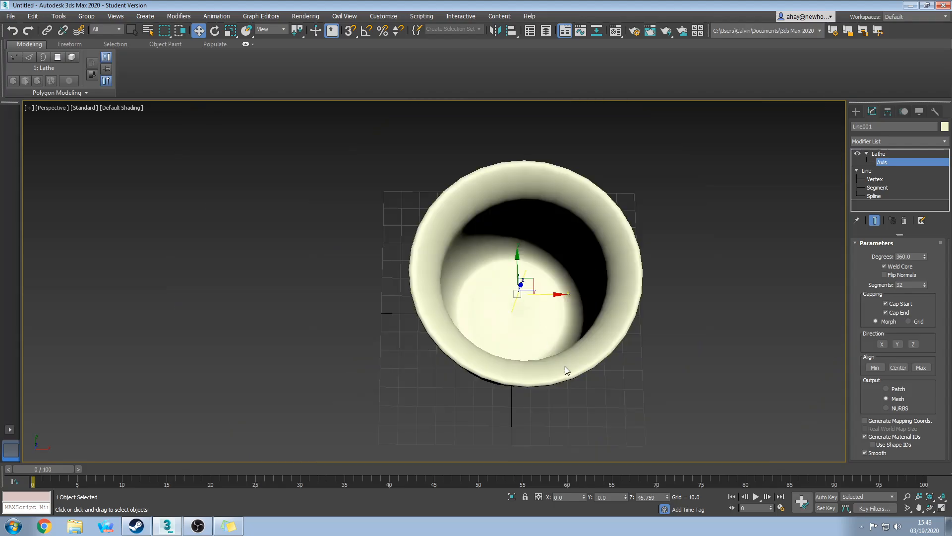
alt+middle_drag(565, 367, 584, 306)
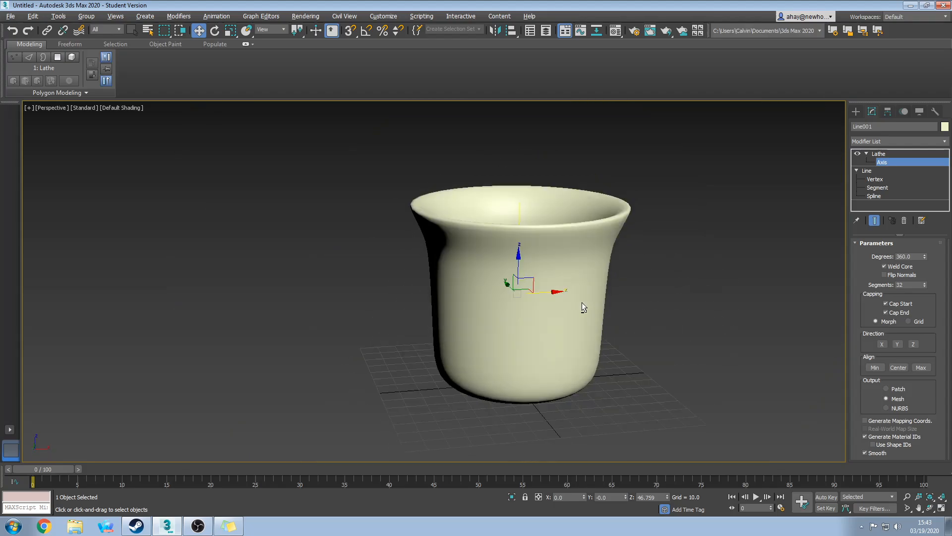
Choose the Text type from Create > Shapes.
click(856, 112)
scroll(677, 278, down, 3)
middle_drag(677, 279, 675, 312)
scroll(676, 312, up, 5)
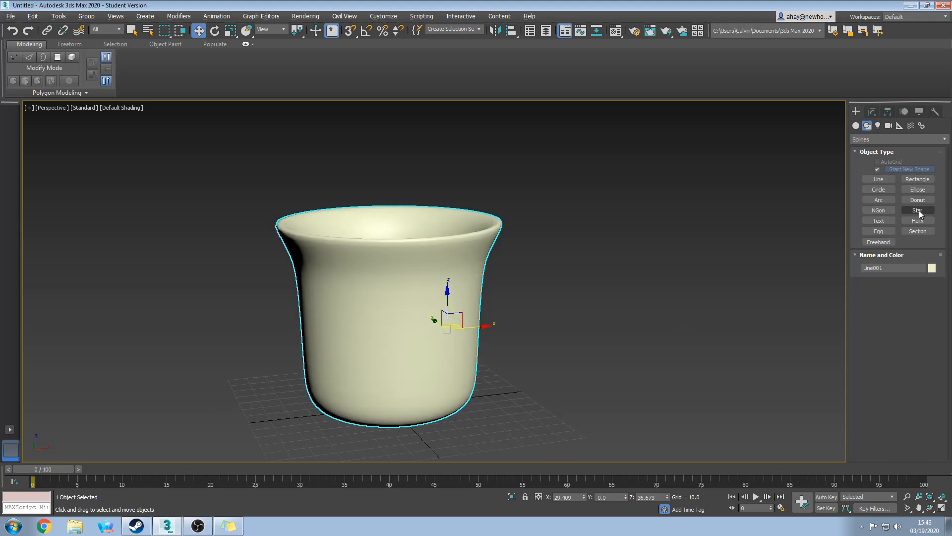
click(891, 221)
Place the 'MAX Text' shape in front of the cup, positioned further left.
middle_drag(736, 336, 704, 265)
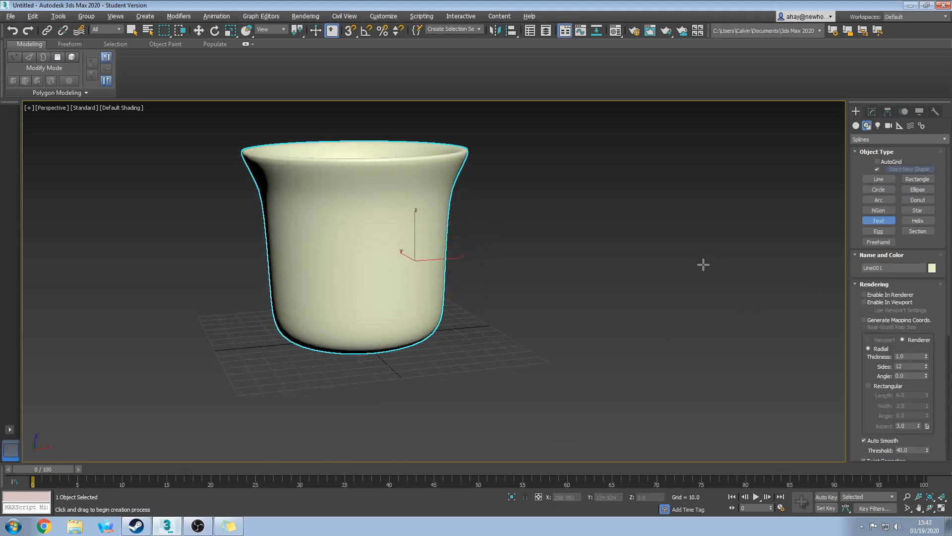
scroll(703, 265, down, 5)
drag(644, 329, 592, 323)
middle_drag(661, 303, 602, 358)
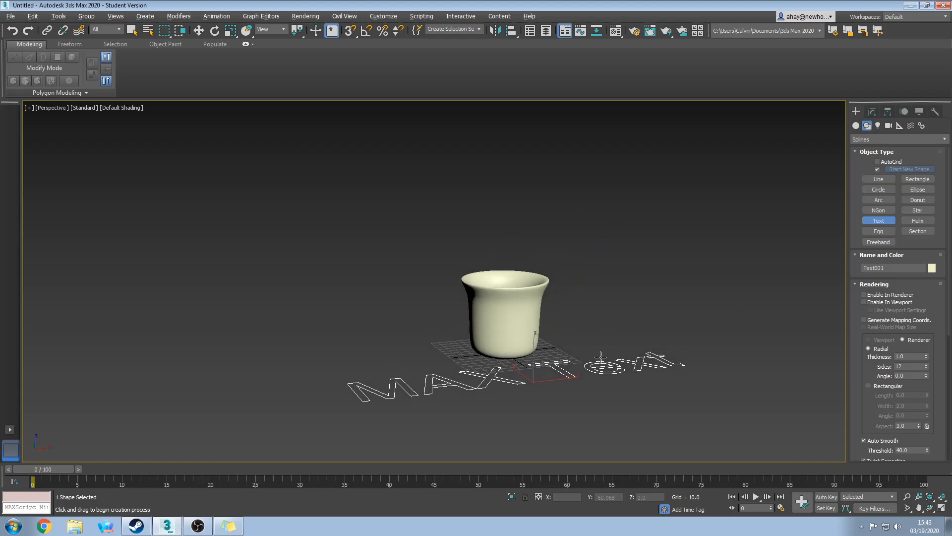
key(w)
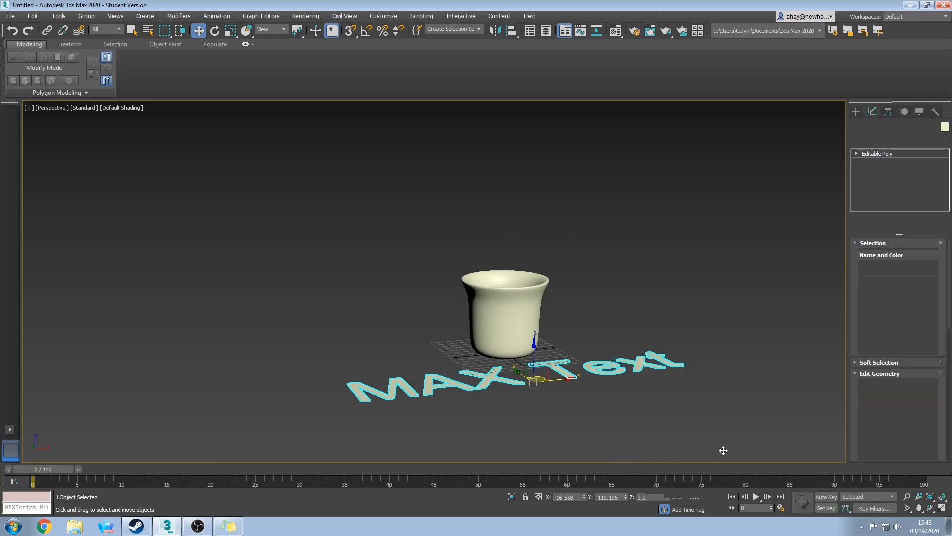
Bevel all seven MAX Text letter polygons into raised 3D letters, then deselect them.
click(909, 254)
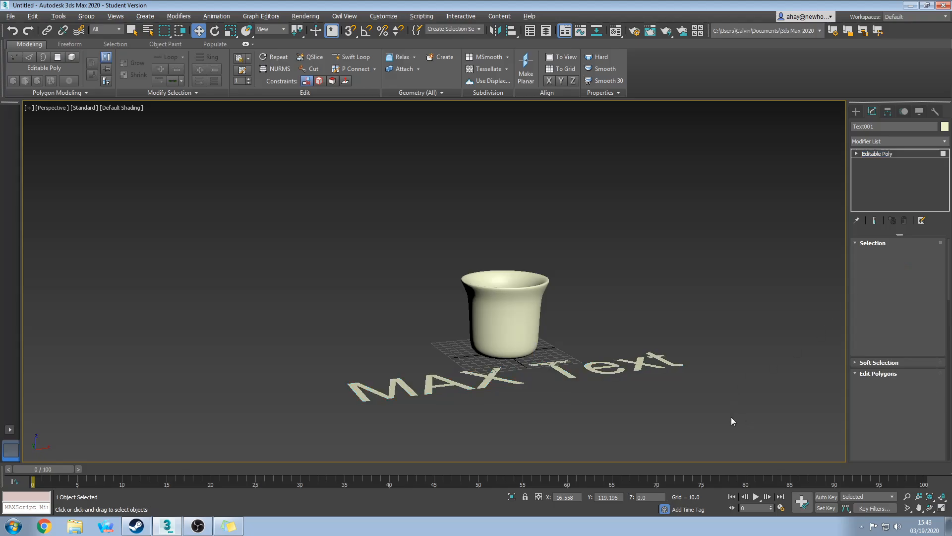
drag(731, 416, 379, 311)
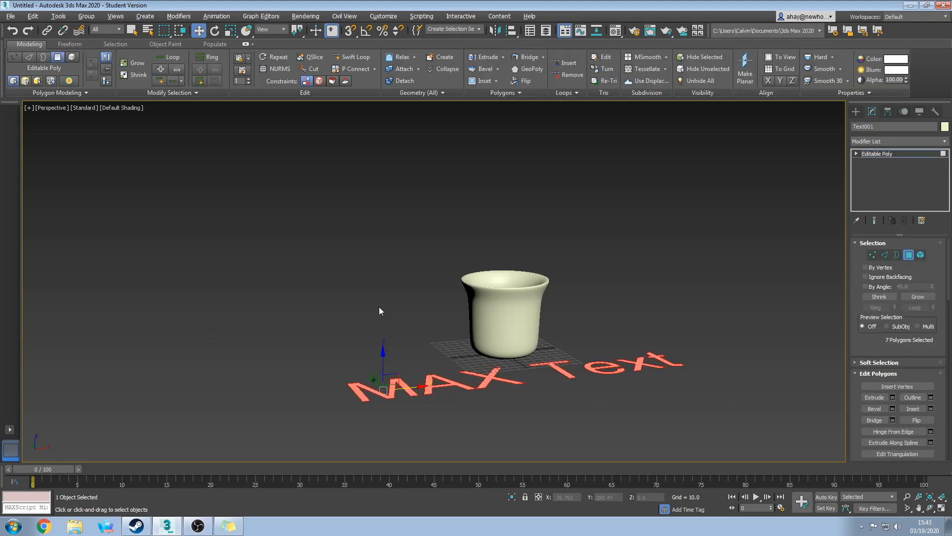
click(892, 409)
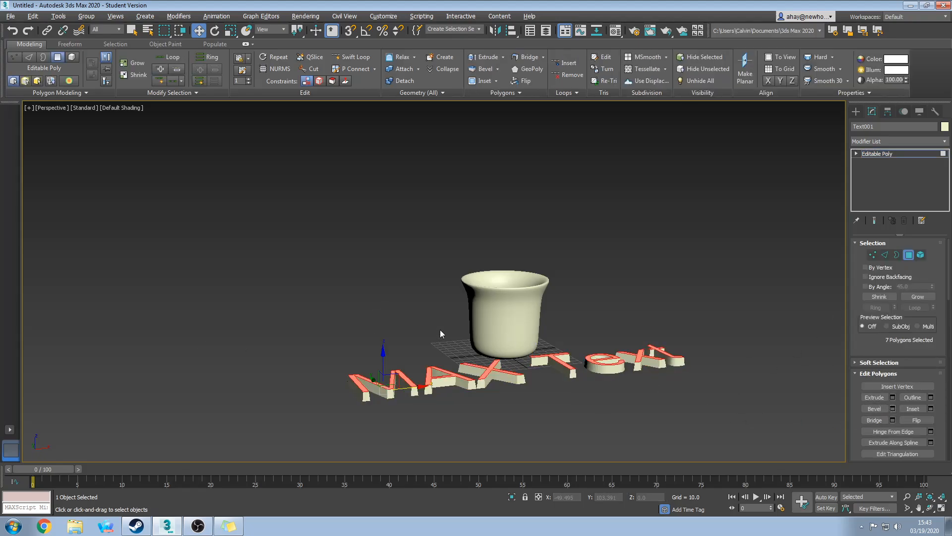
alt+middle_drag(441, 333, 594, 367)
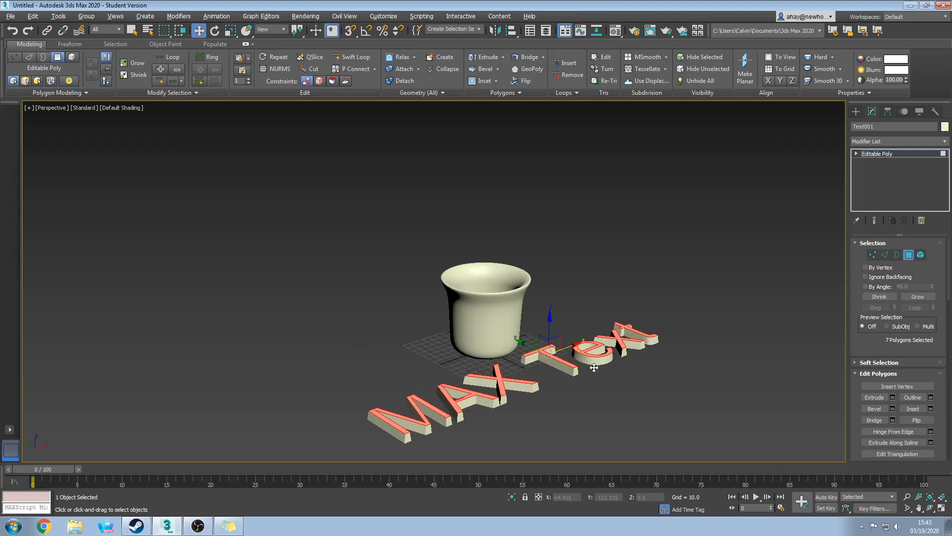
click(593, 398)
alt+middle_drag(661, 397, 617, 434)
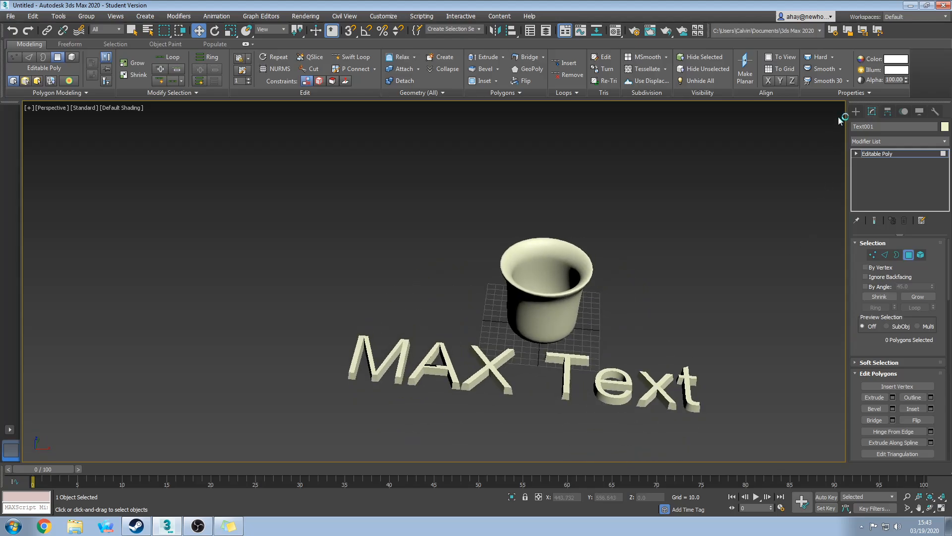
click(855, 111)
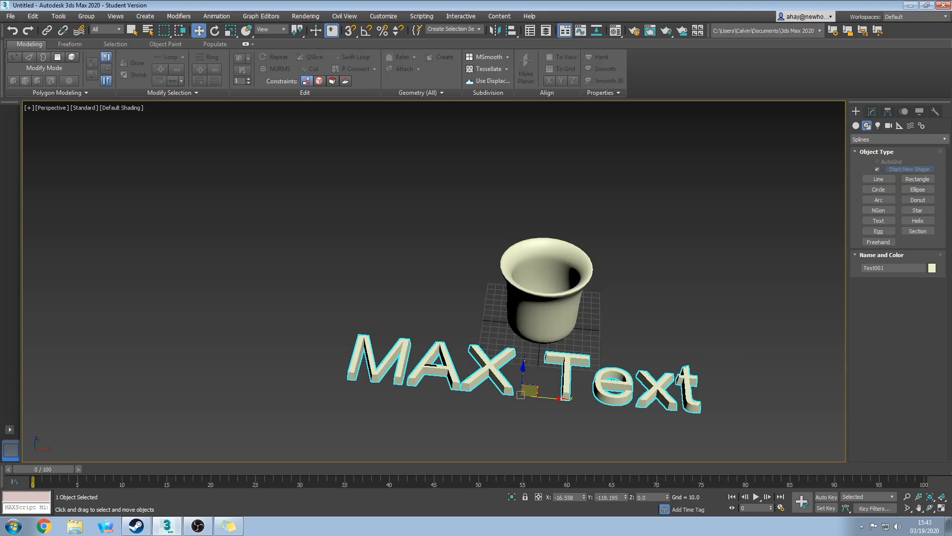